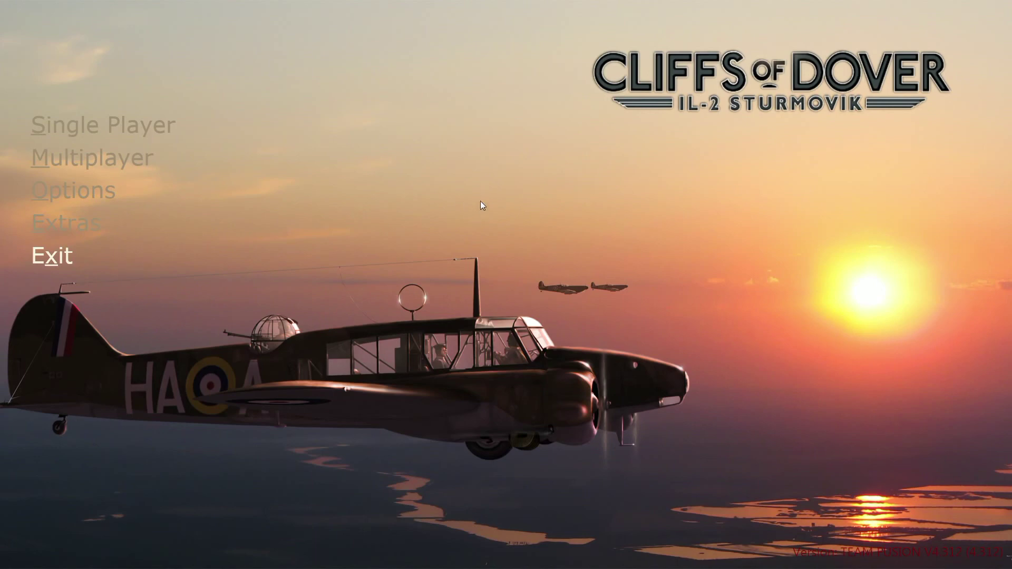
Open the Internet Servers List via Multiplayer > Search a Server and sort it by Server Name.
key(Up)
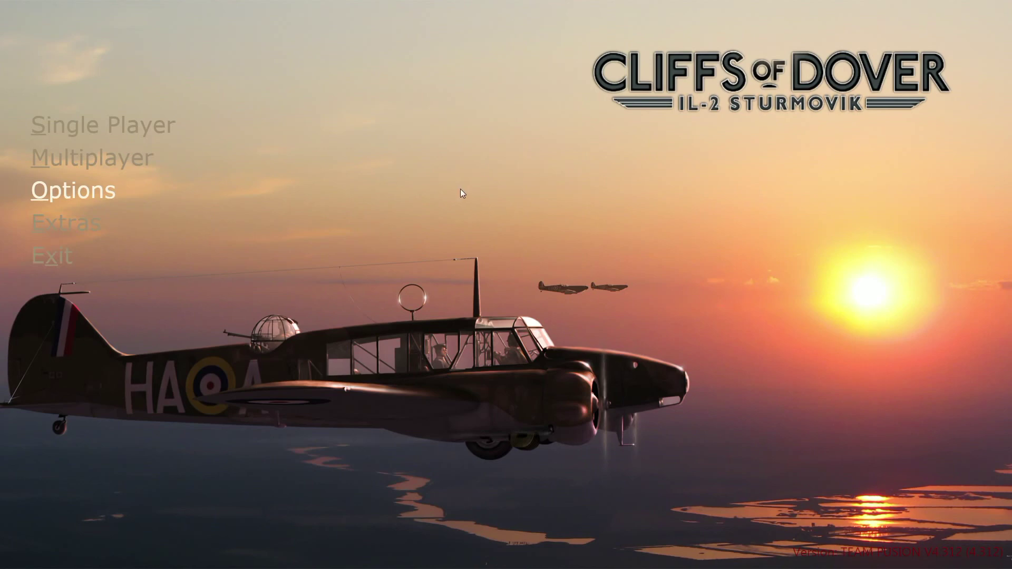
key(Up)
click(79, 167)
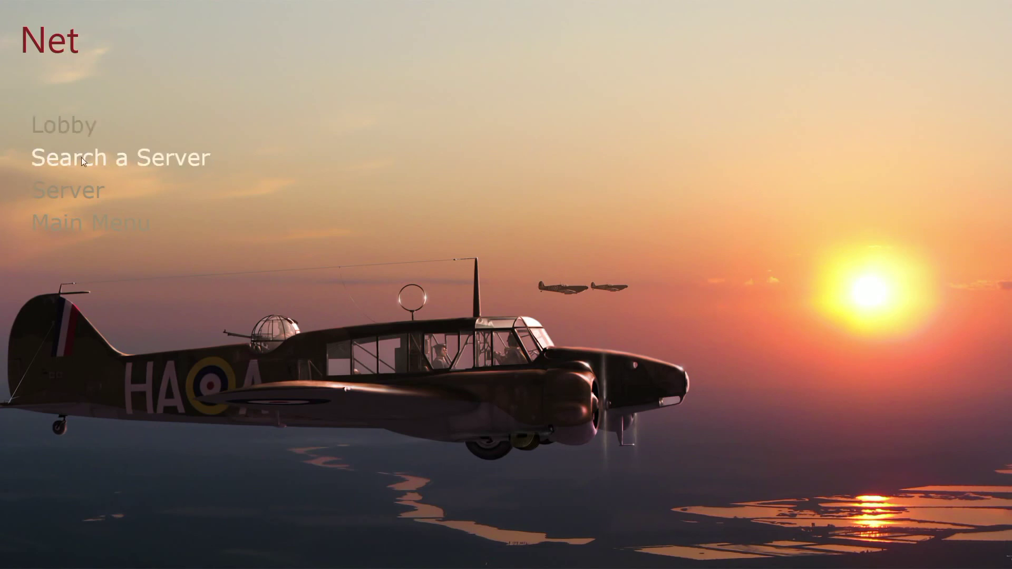
click(104, 160)
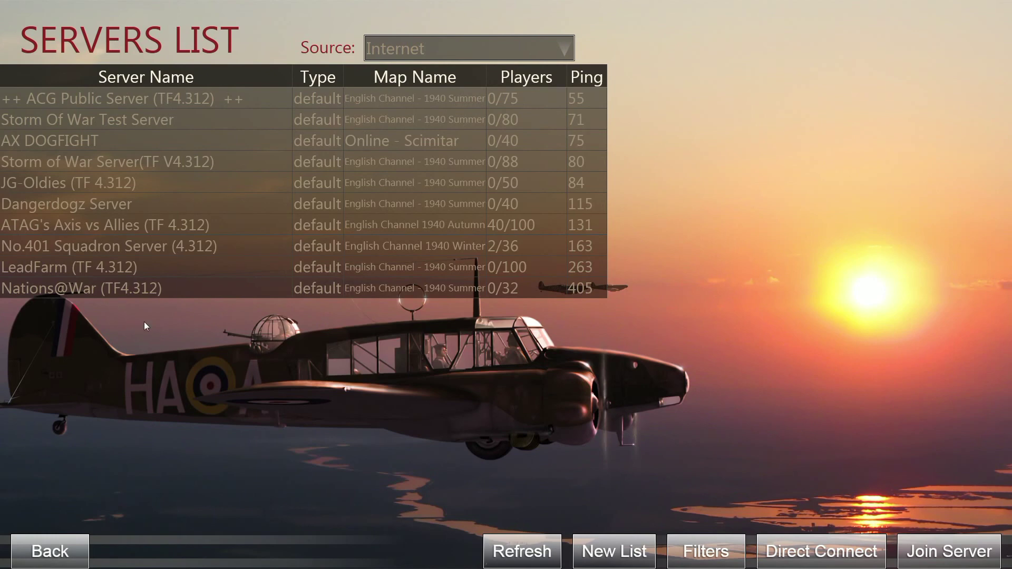
click(151, 74)
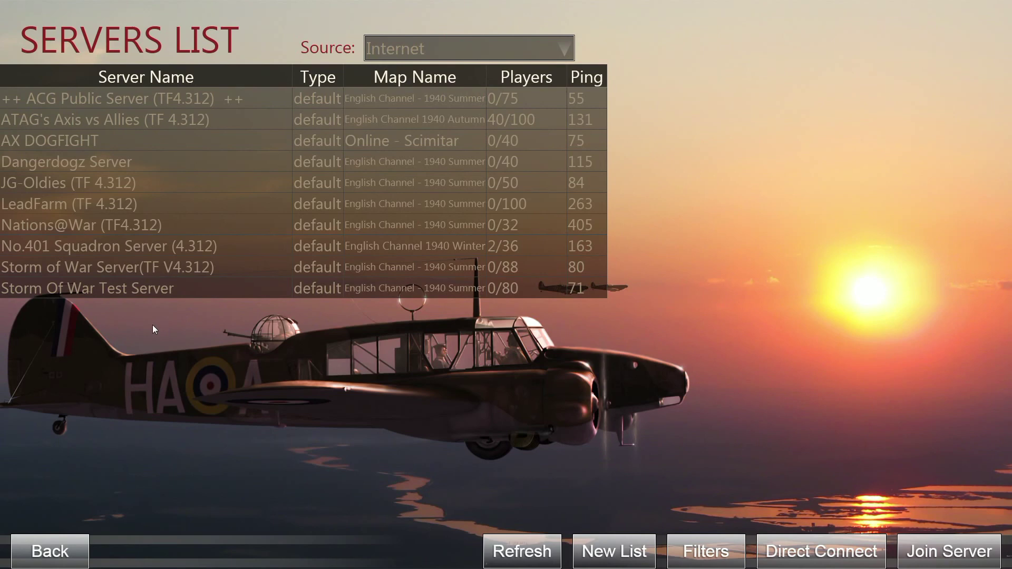
Refresh the server pings and player counts, then load a completely new server list.
click(520, 553)
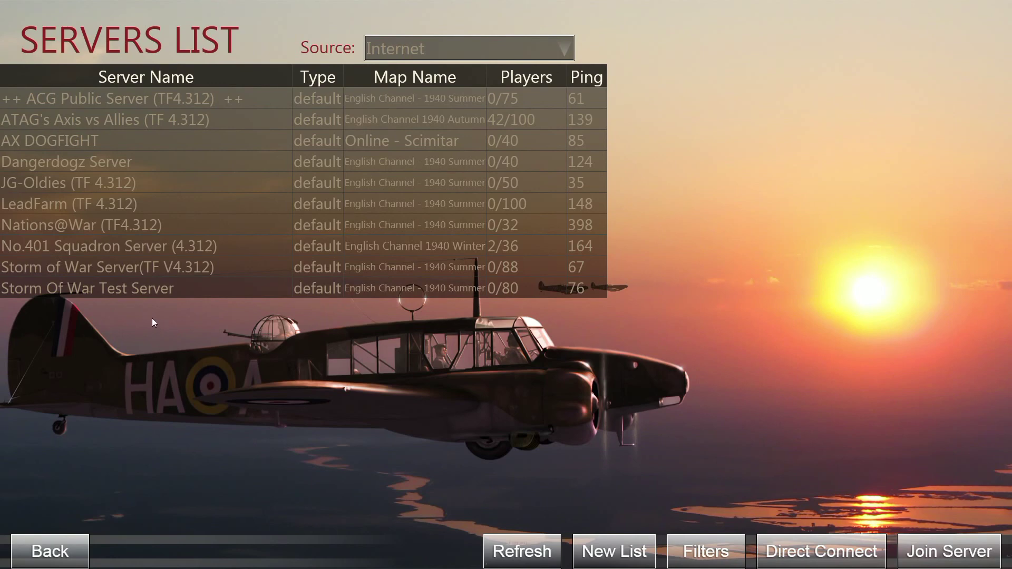
click(612, 552)
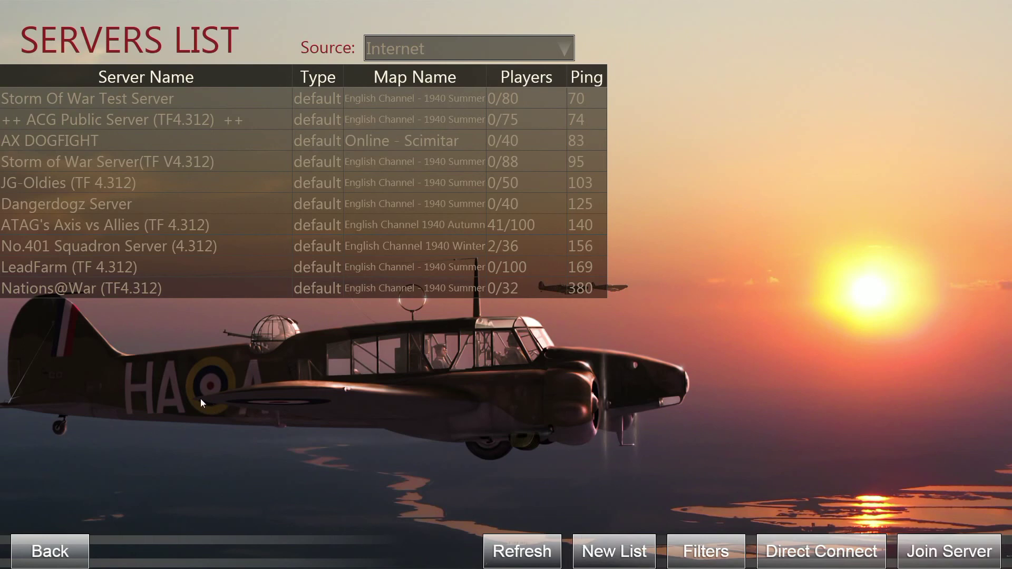
Go back to the main menu, reopen Search a Server, and sort the list by Server Name.
click(61, 537)
click(68, 229)
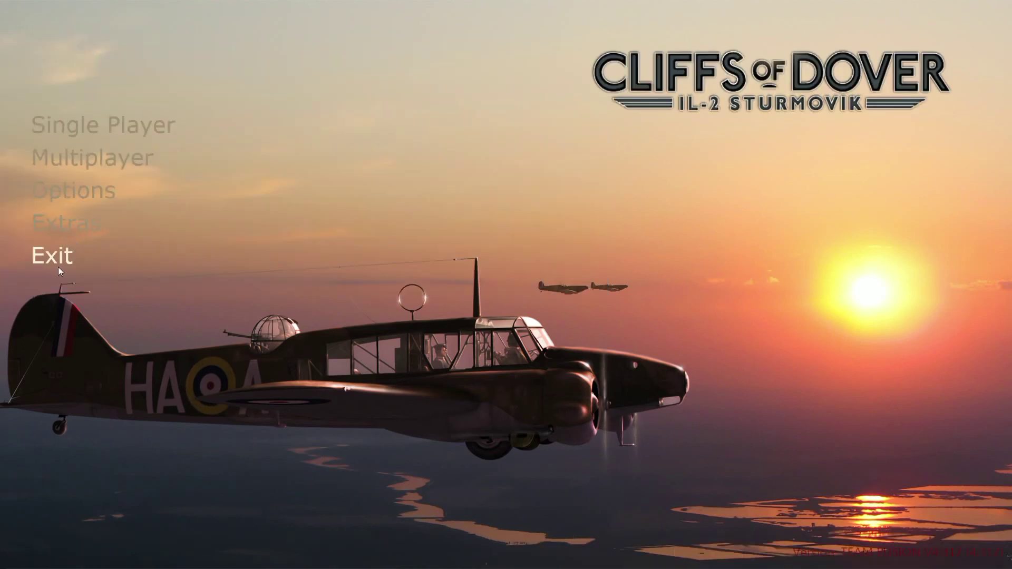
click(58, 158)
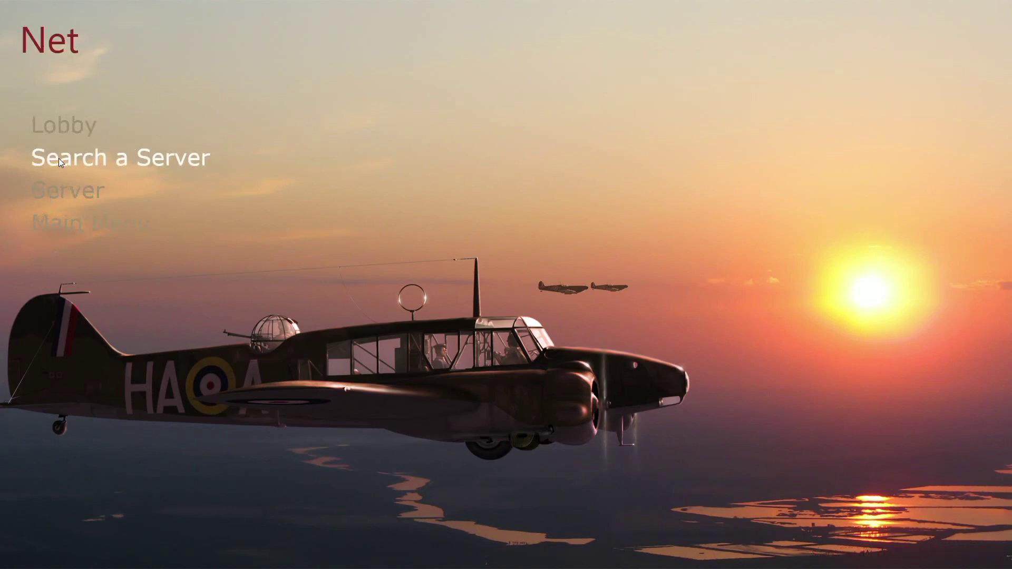
click(59, 158)
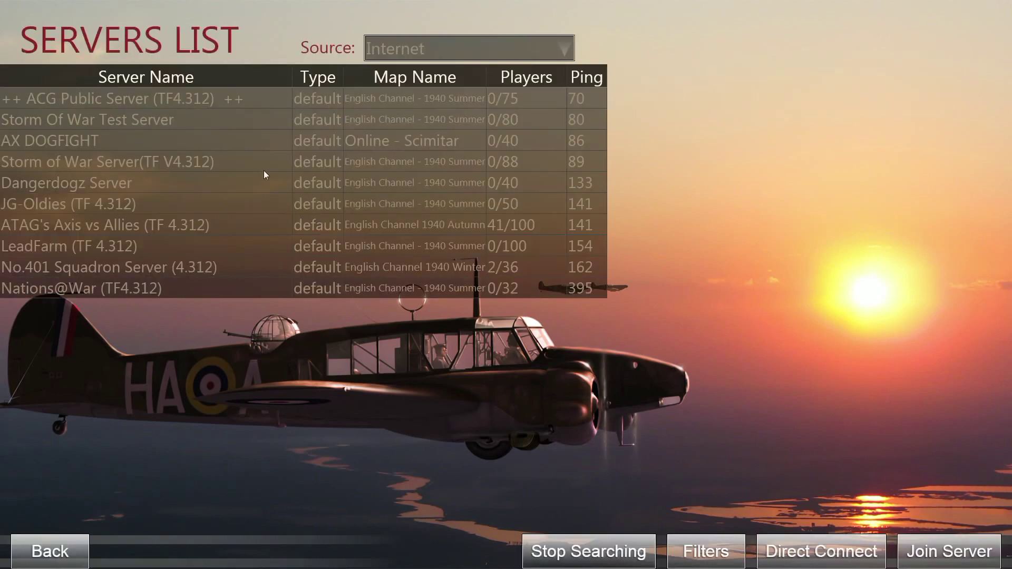
click(178, 79)
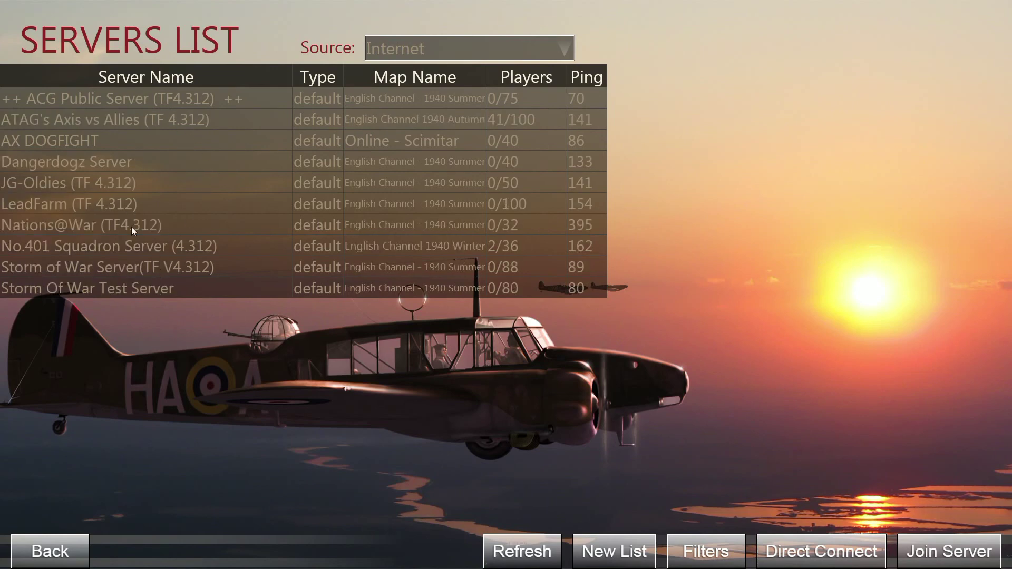
Select the ATAG's Axis vs Allies row to show its details and 41-player score list.
click(155, 119)
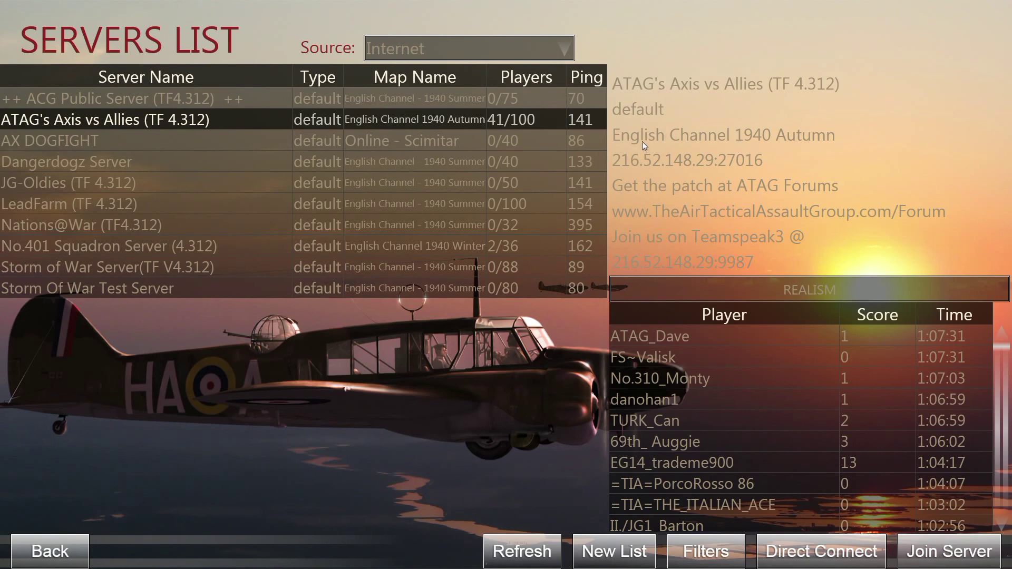
Sort the ATAG player list by name in reverse order, then view the server's Realism settings.
click(719, 316)
click(731, 319)
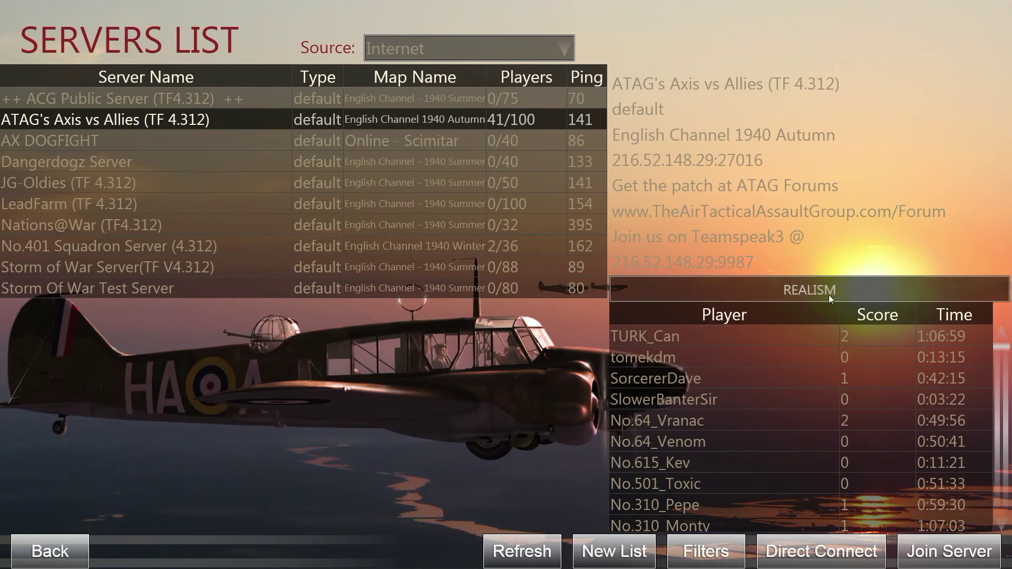
click(763, 289)
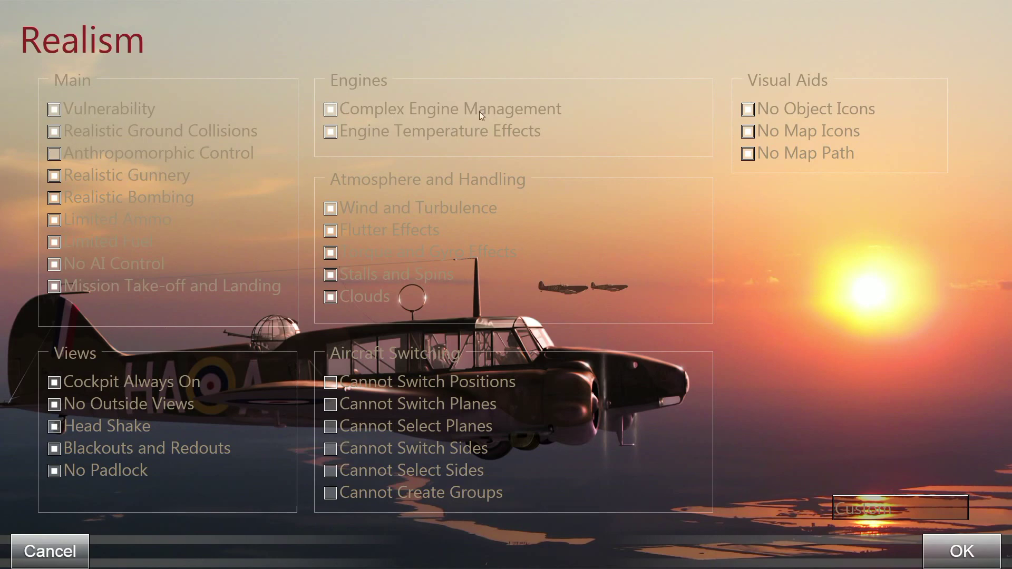
click(949, 562)
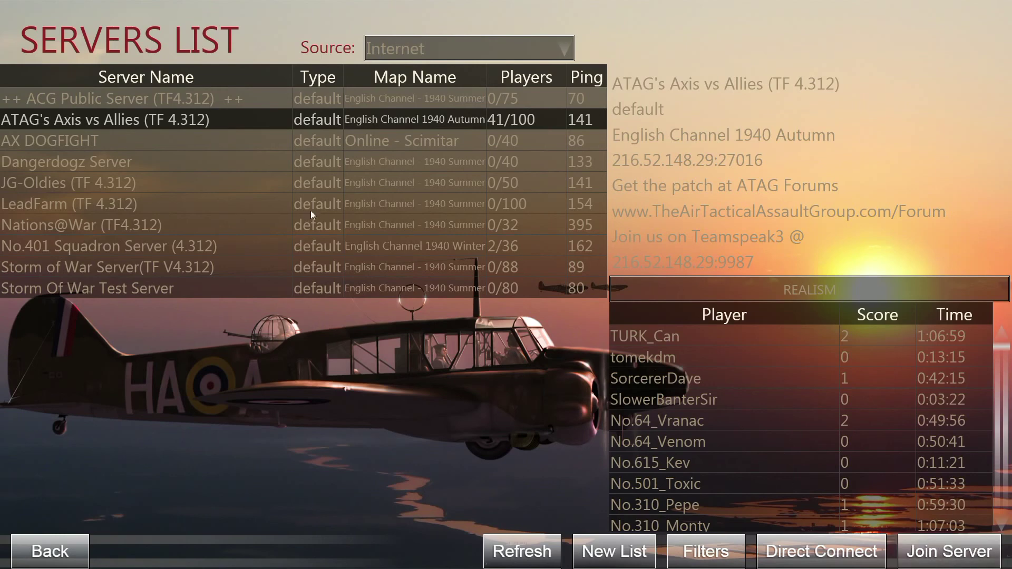
Join the ATAG's Axis vs Allies server and wait for its TeamSpeak and forum welcome screen.
double_click(225, 123)
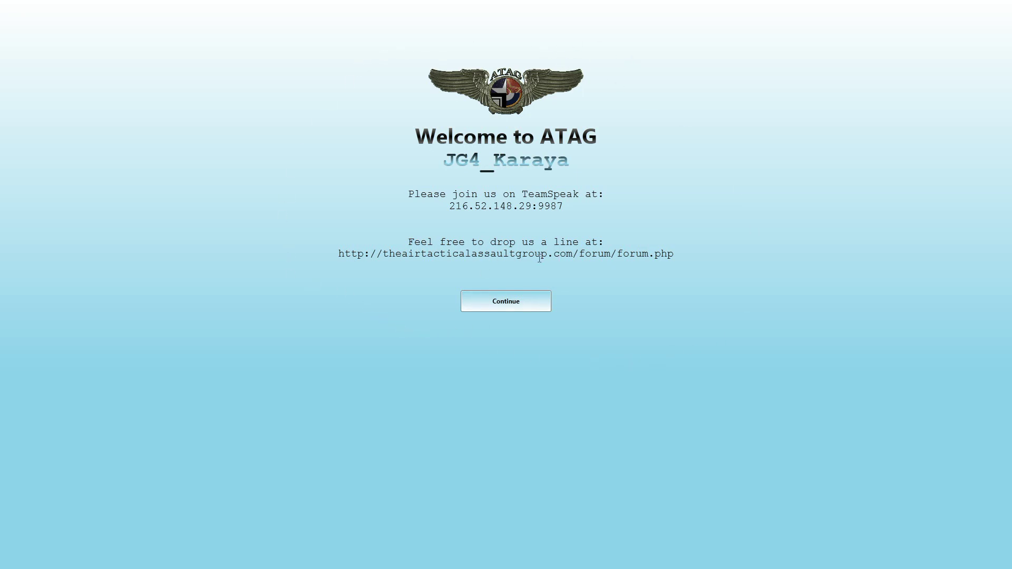
click(506, 301)
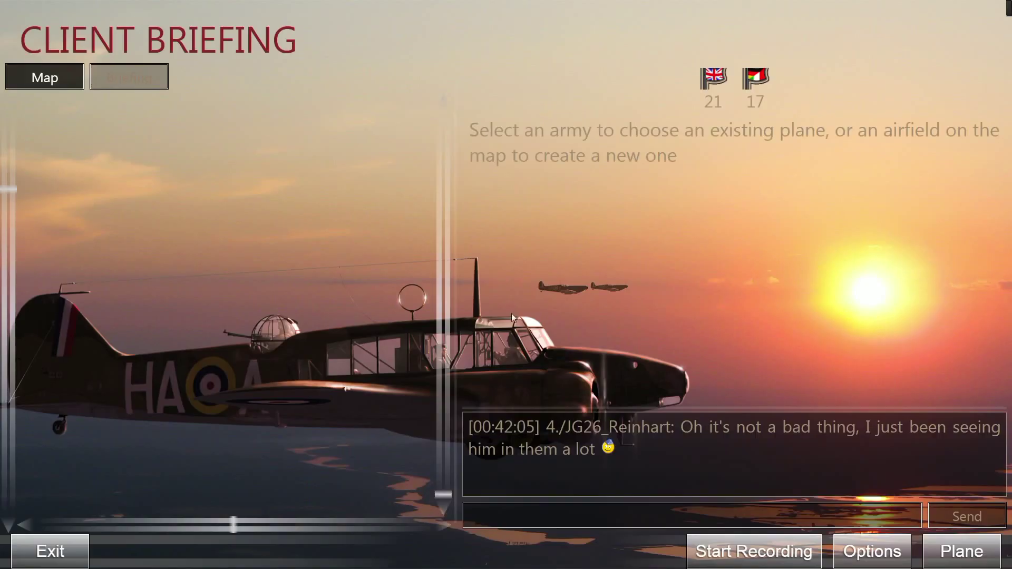
drag(277, 345, 330, 306)
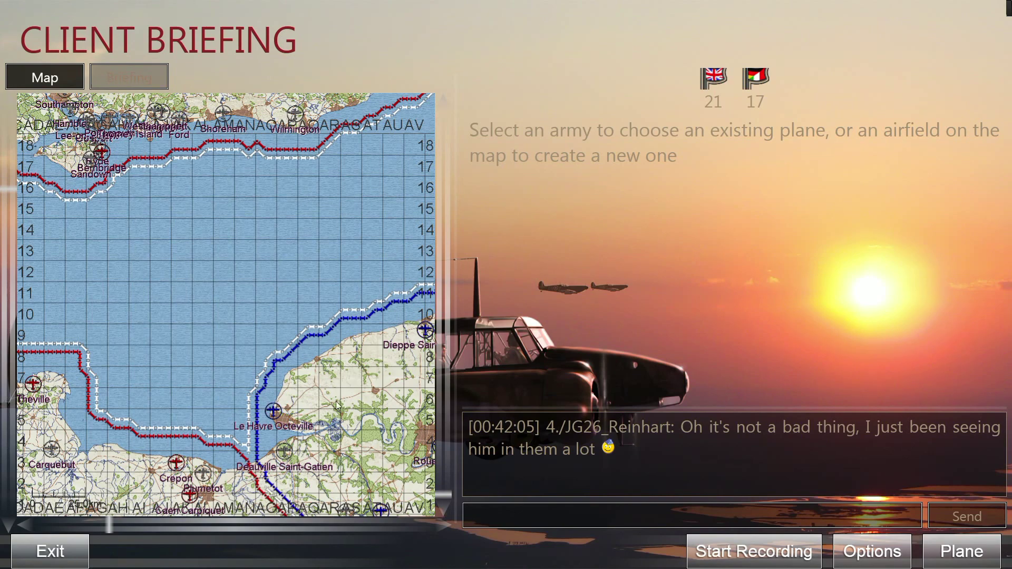
drag(319, 334, 340, 369)
drag(253, 353, 303, 352)
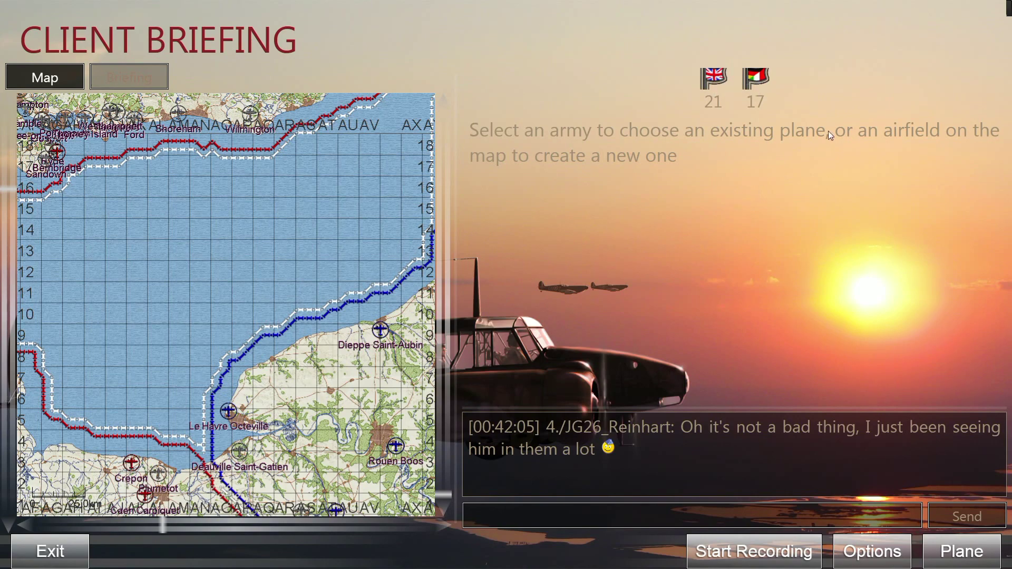
click(755, 77)
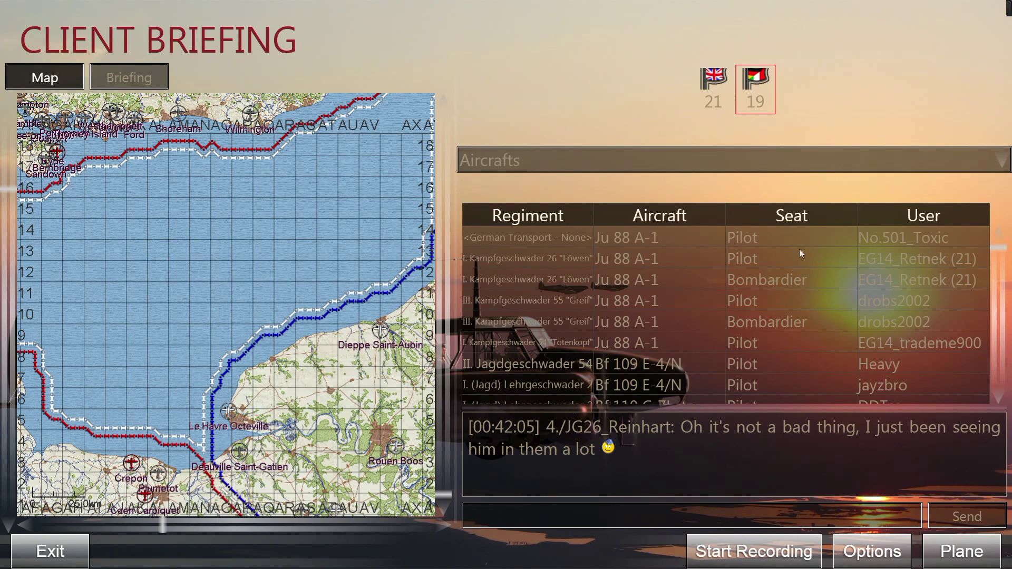
scroll(1001, 261, down, 1)
drag(1001, 260, 1001, 323)
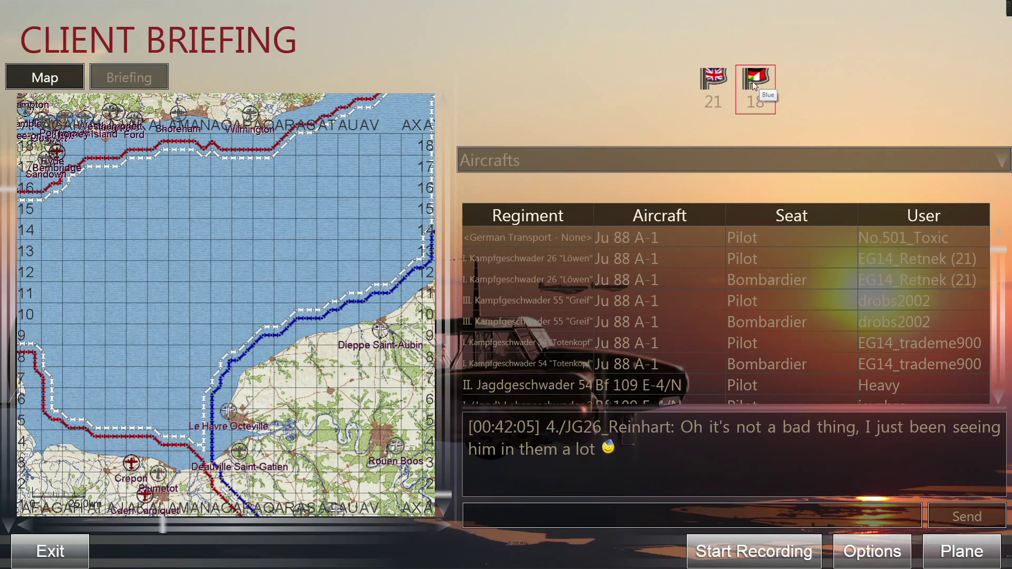
Read the written Luftwaffe briefing, then start quitting the server and cancel at the confirmation.
click(120, 79)
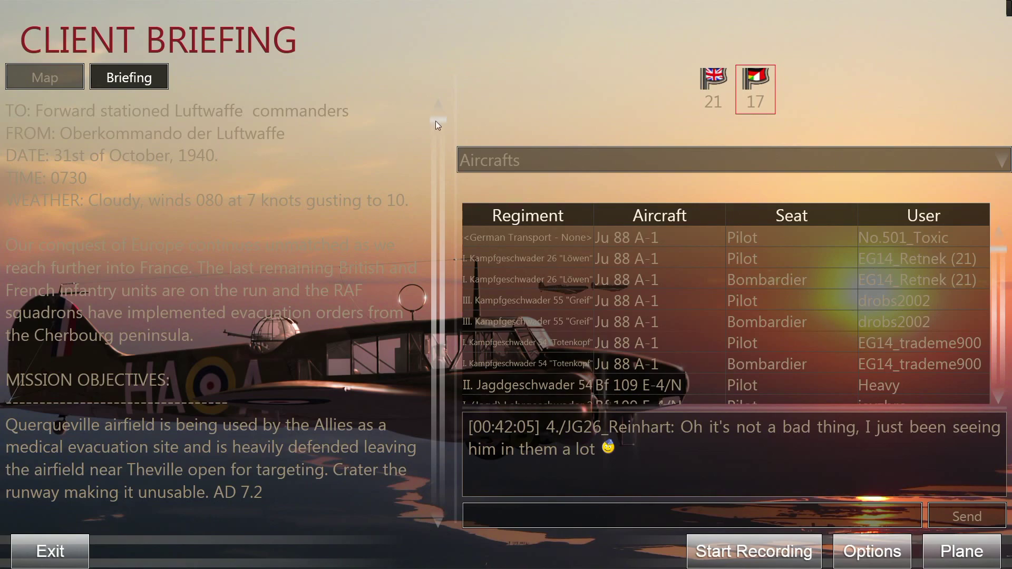
mouse_move(438, 120)
mouse_down()
mouse_move(442, 517)
mouse_move(442, 121)
mouse_up()
click(50, 551)
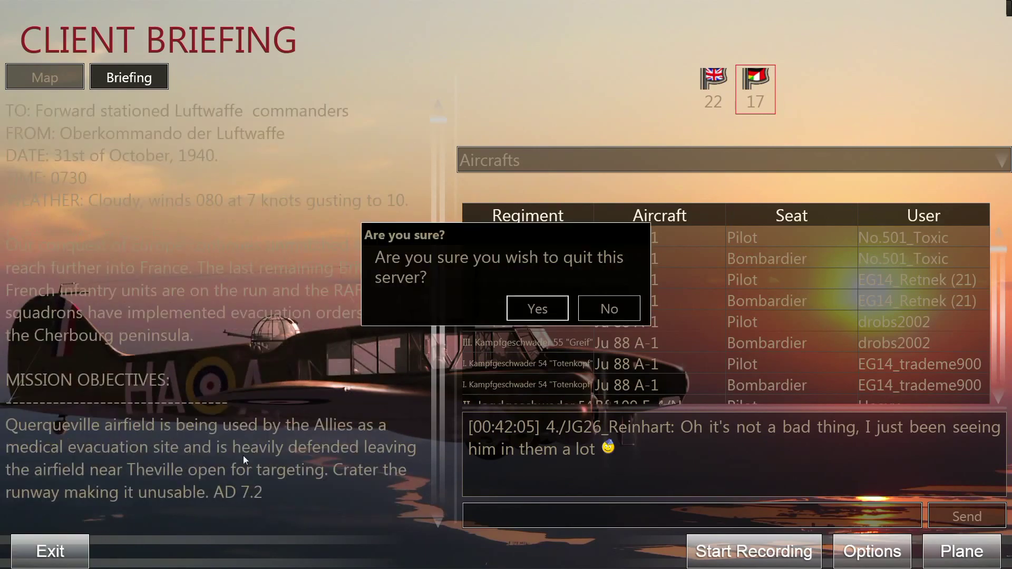
click(608, 309)
Show the mission map again and pan from Cherbourg and Southampton east to Dieppe and Rouen.
click(58, 78)
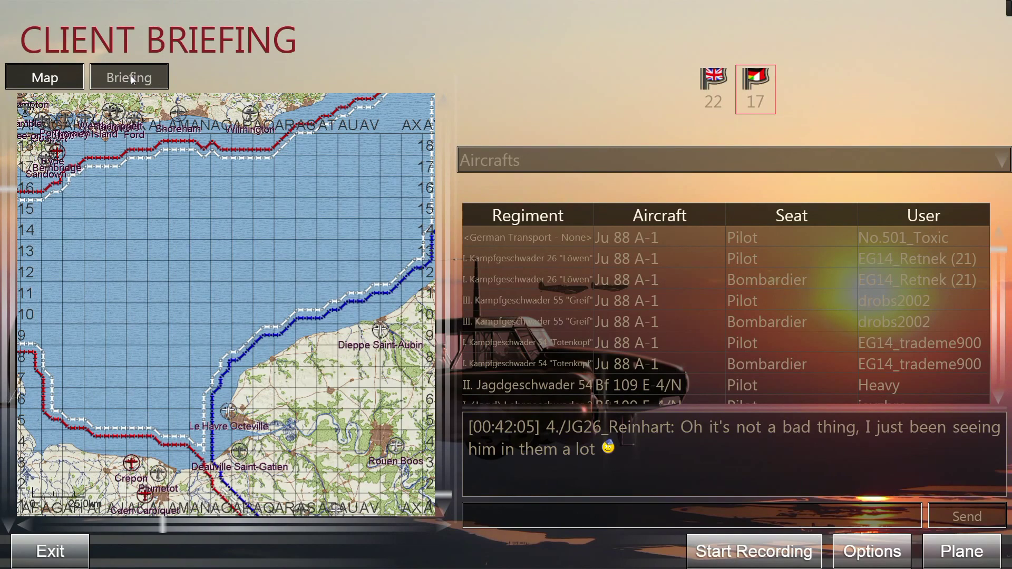
drag(198, 361, 303, 362)
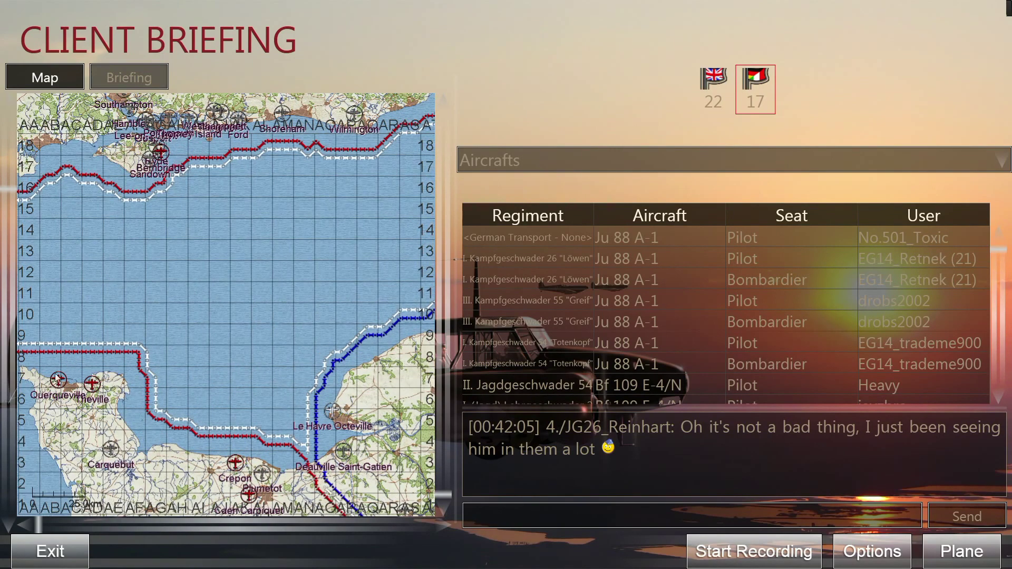
drag(166, 377, 163, 374)
scroll(208, 406, up, 2)
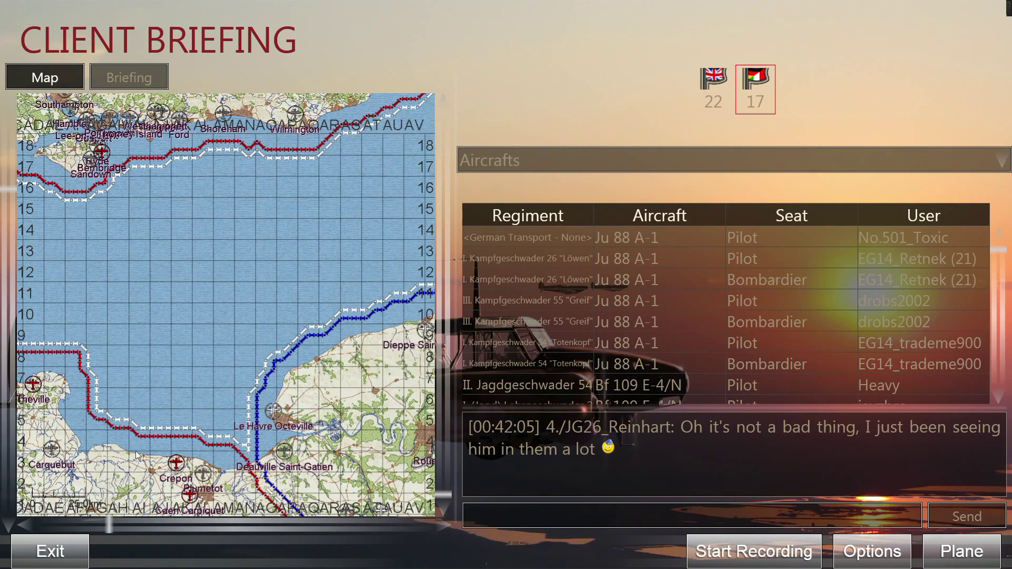
scroll(203, 411, down, 2)
drag(248, 420, 175, 369)
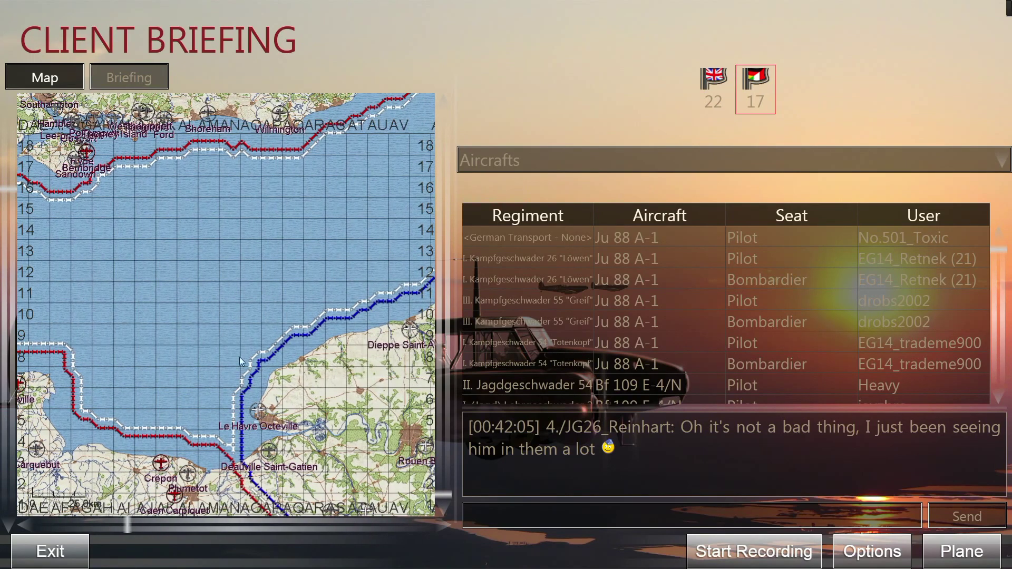
scroll(349, 375, up, 2)
scroll(368, 324, down, 2)
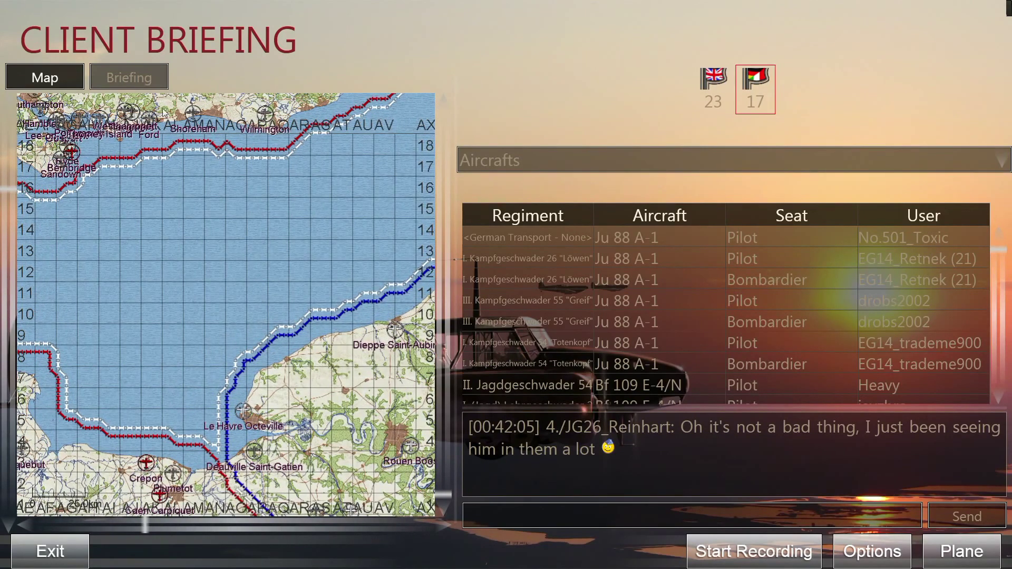
Show the Axis briefing text and scroll down to Targets of Opportunity and END OF AXIS BRIEFING.
click(129, 79)
drag(434, 121, 450, 516)
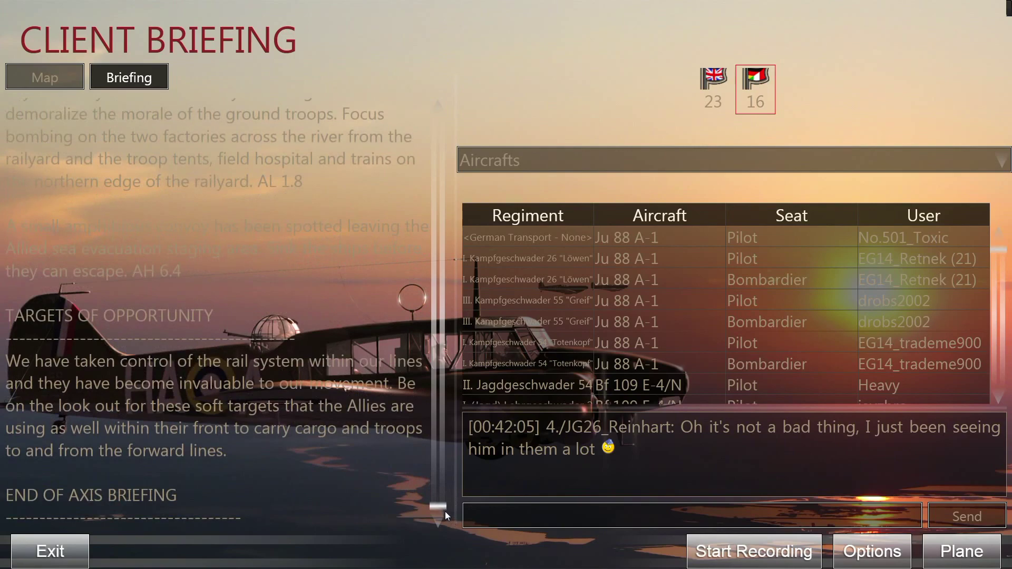
Return to the briefing map and zoom in toward Le Havre.
click(52, 78)
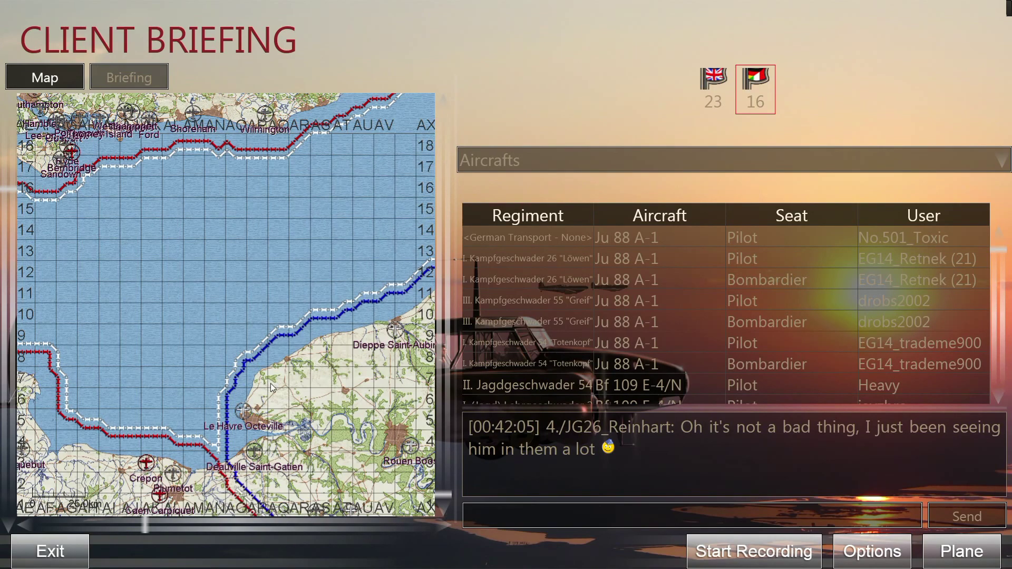
scroll(235, 449, up, 1)
scroll(232, 295, up, 2)
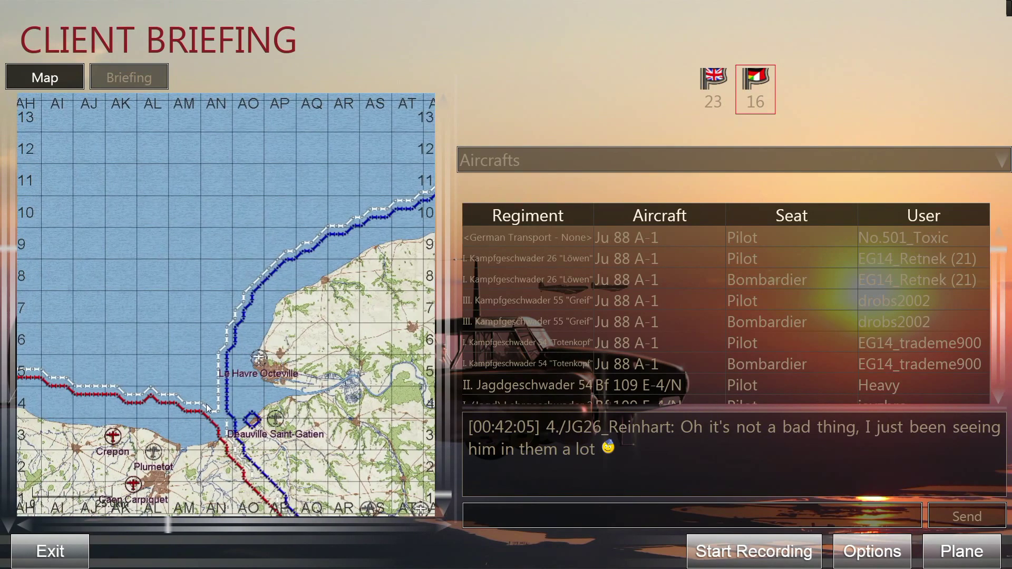
scroll(226, 359, up, 4)
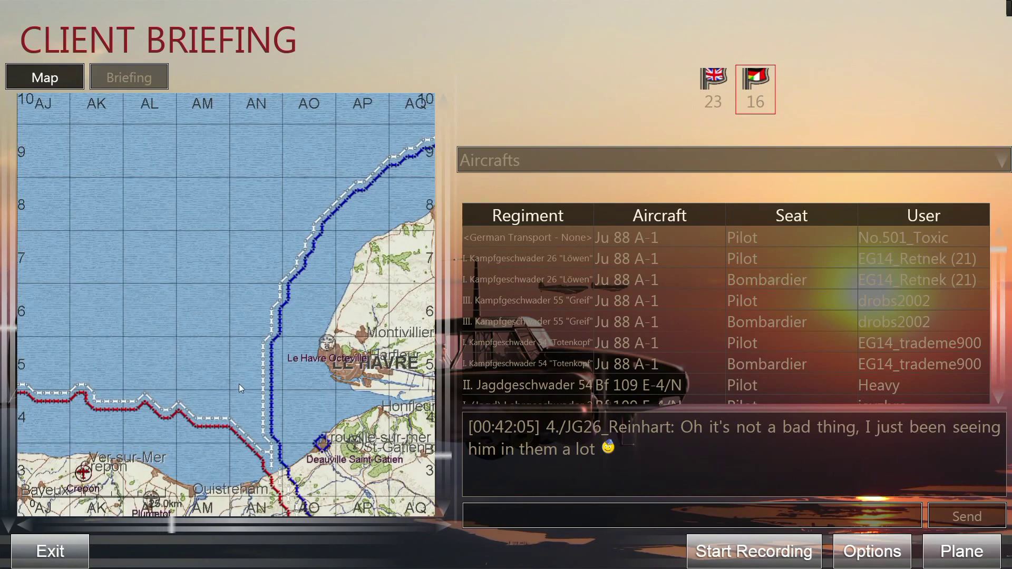
drag(239, 377, 256, 279)
scroll(322, 281, down, 3)
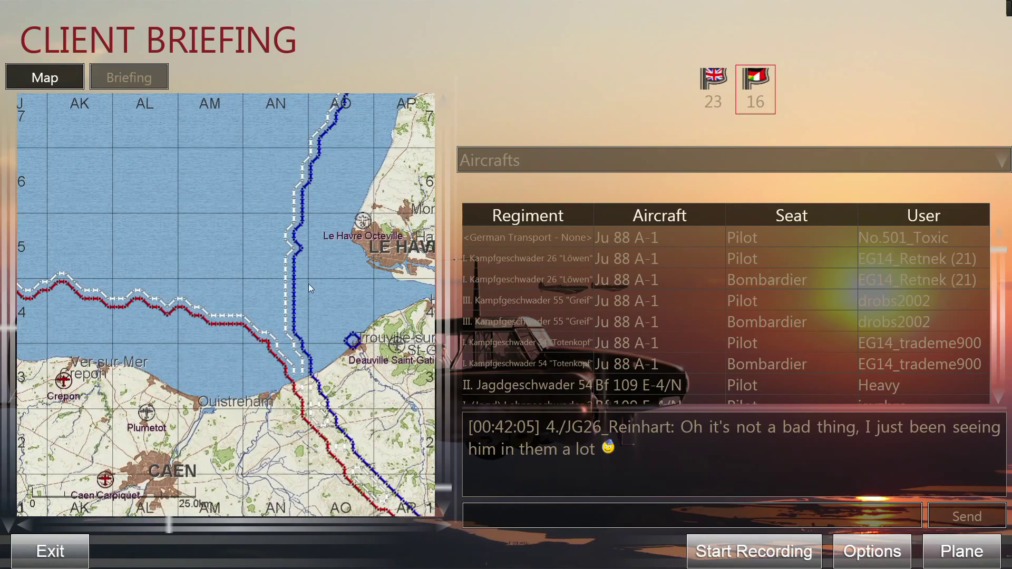
Frame the Le Havre and Deauville coastline, then pick the Le Havre airfield as spawn point.
drag(308, 284, 258, 280)
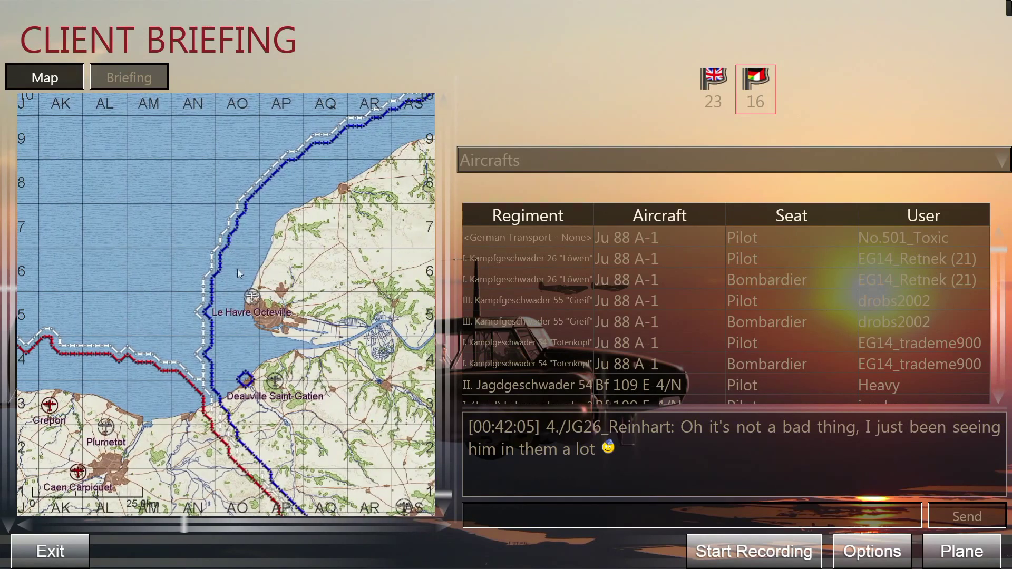
drag(215, 397, 143, 324)
drag(275, 354, 181, 444)
drag(313, 431, 163, 361)
drag(182, 400, 243, 399)
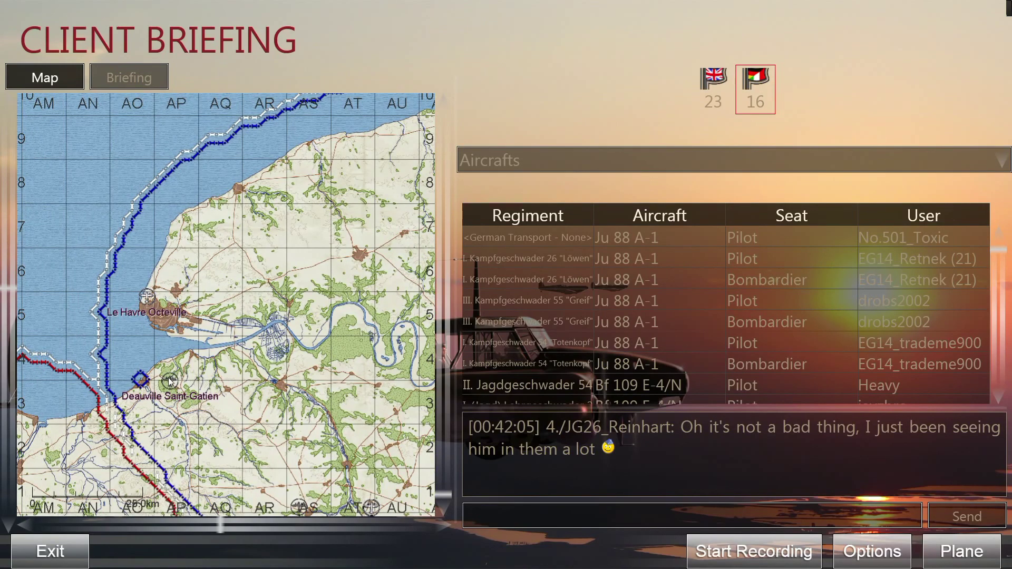
drag(170, 380, 318, 349)
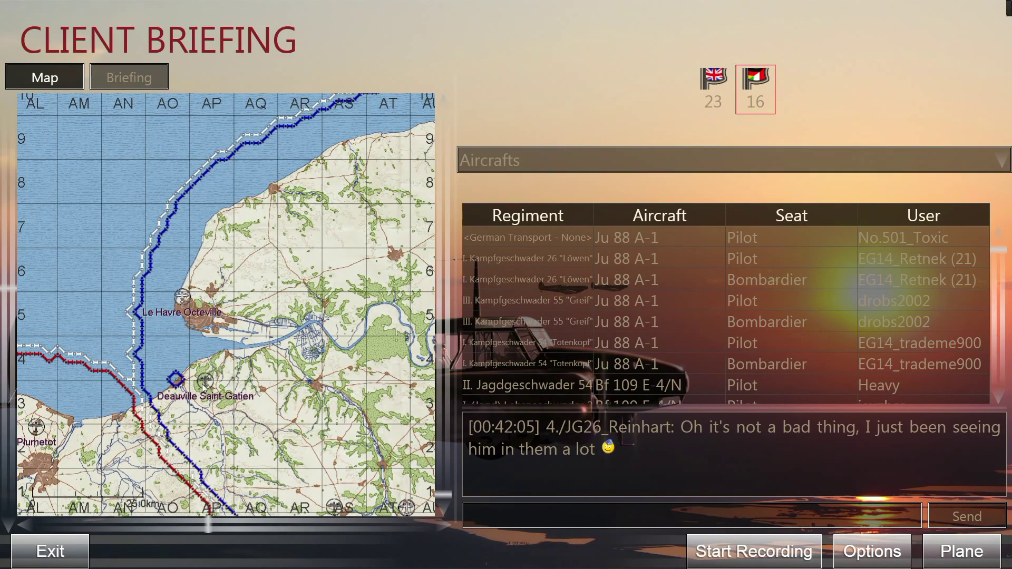
click(181, 302)
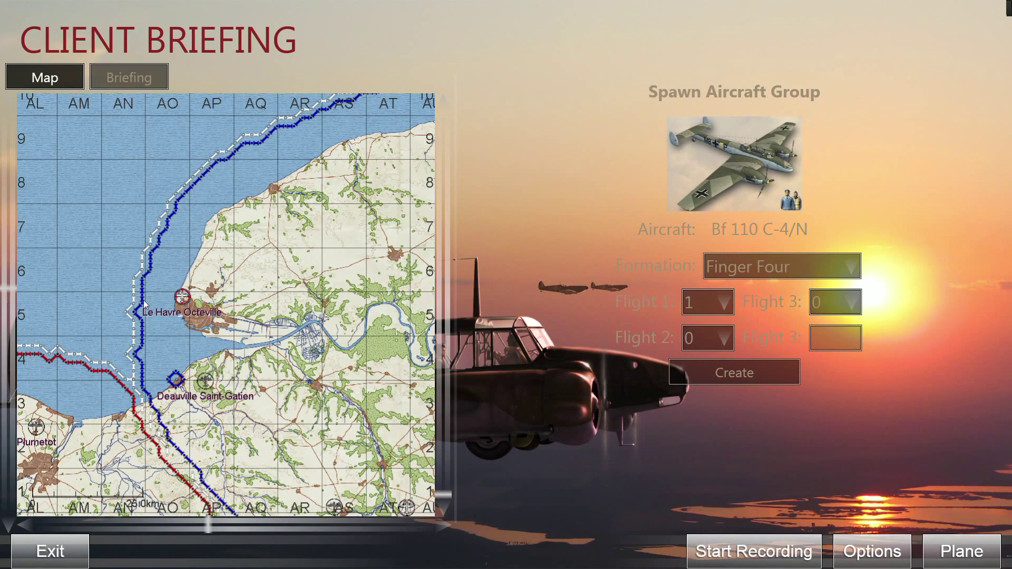
Open Plane Options for the Bf 110 C-4/N of Erprobungsgruppe 210 at Le Havre.
click(732, 163)
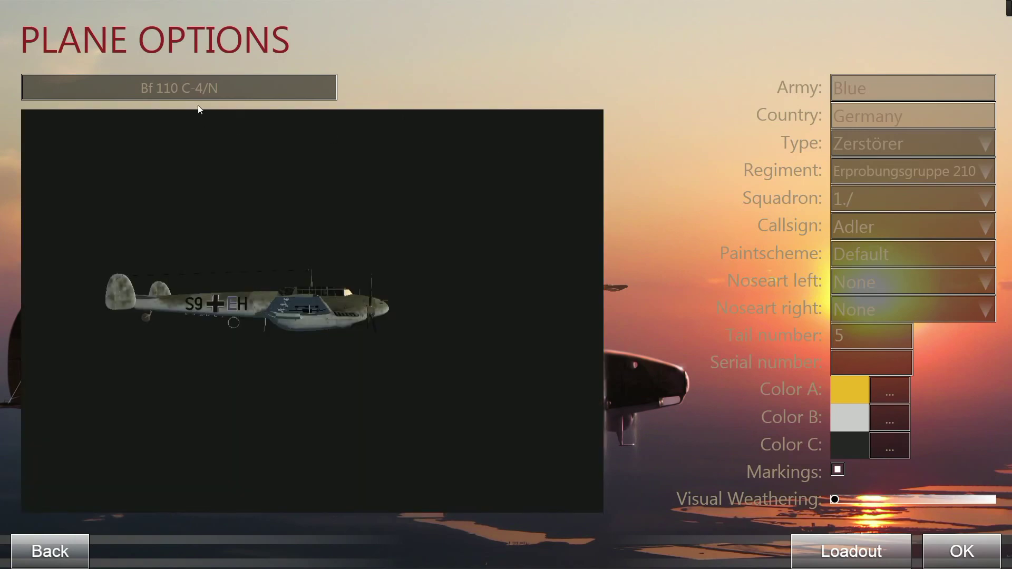
Rotate the Bf 110 preview to top and side views, then bring up the Plane Selection list.
drag(328, 298, 219, 397)
drag(253, 367, 298, 382)
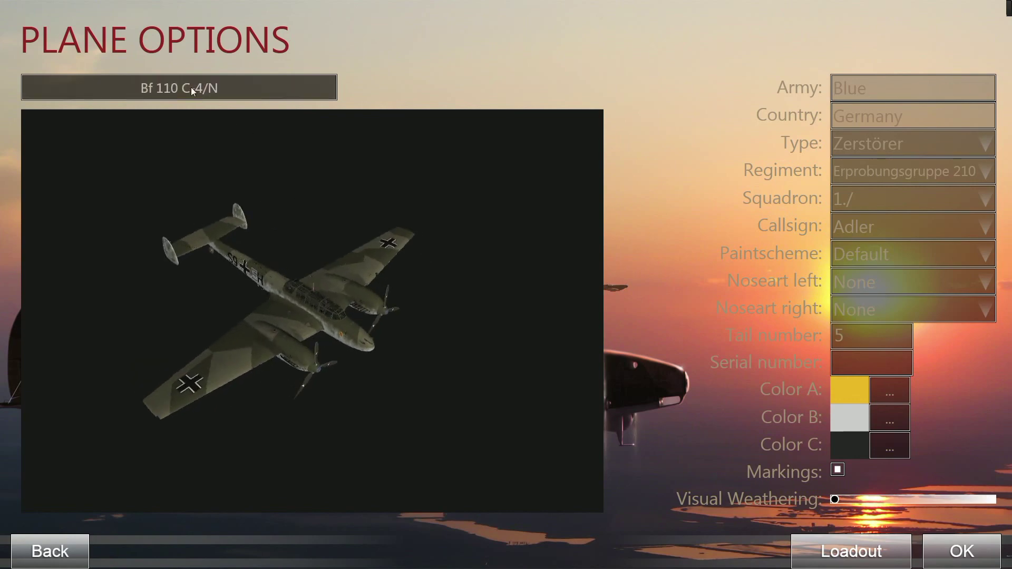
mouse_move(293, 319)
mouse_down()
mouse_move(497, 196)
mouse_move(230, 106)
mouse_move(138, 314)
mouse_move(239, 359)
mouse_move(336, 218)
mouse_move(224, 157)
mouse_move(172, 321)
mouse_move(275, 347)
mouse_move(294, 311)
mouse_move(298, 214)
mouse_move(204, 93)
mouse_move(216, 192)
mouse_move(257, 257)
mouse_move(255, 333)
mouse_move(274, 326)
mouse_up()
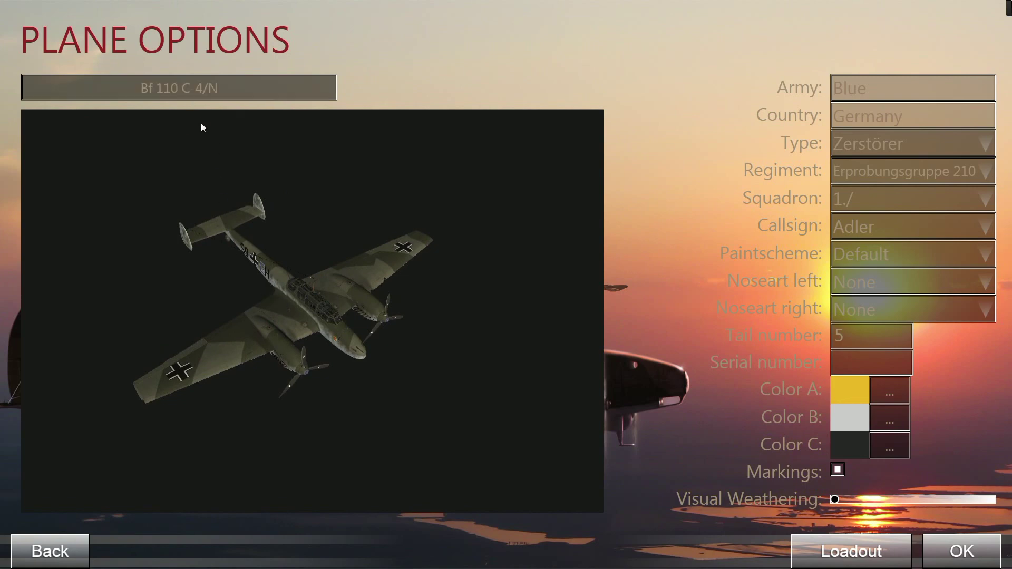
click(183, 89)
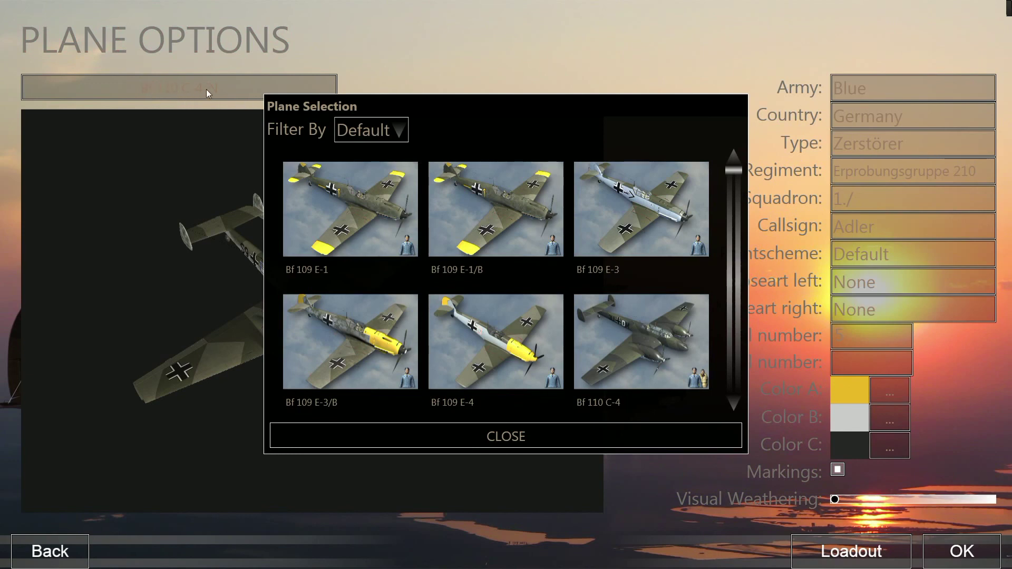
Scroll the Plane Selection grid and switch the group's aircraft to the Bf 109 E-3/B.
drag(729, 171, 732, 393)
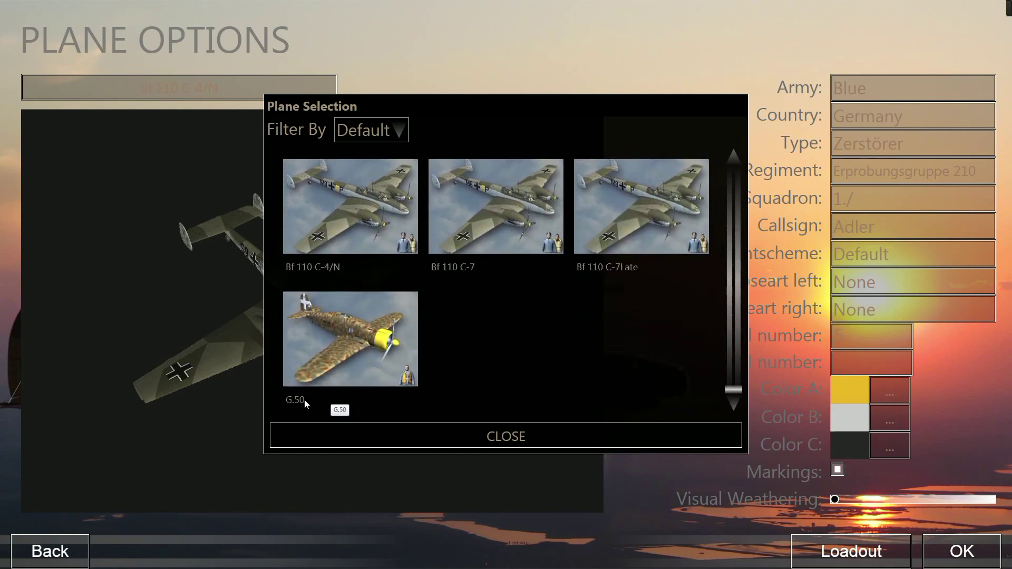
drag(736, 386, 733, 287)
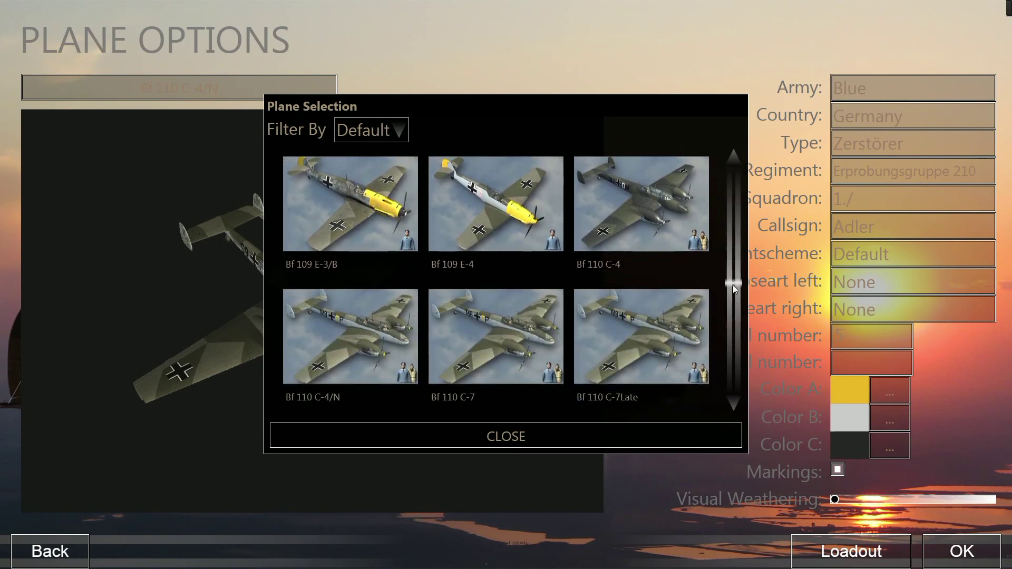
click(359, 210)
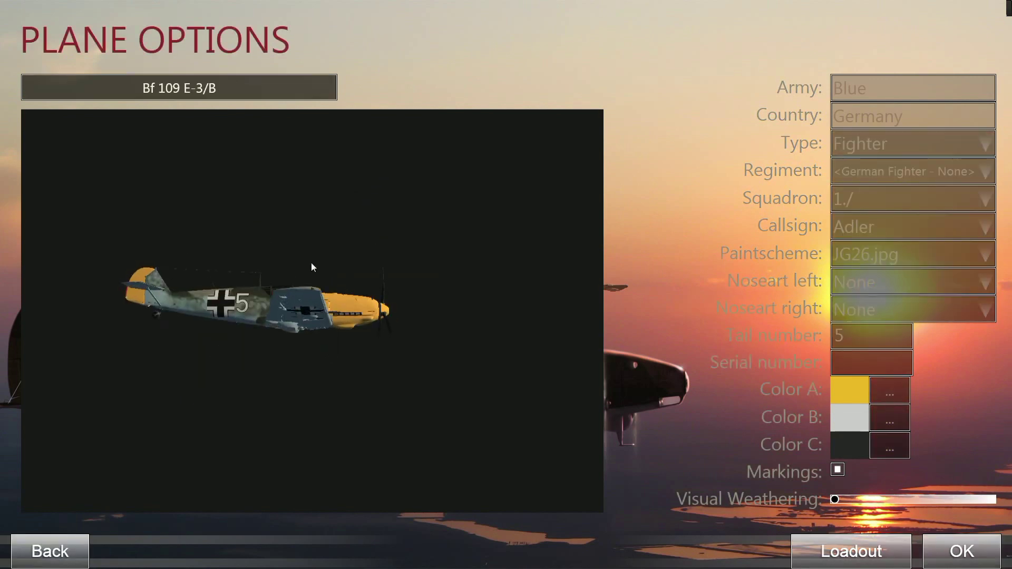
Rotate the Bf 109 preview through top and side views, leaving the type as Fighter.
drag(321, 272, 226, 153)
drag(333, 285, 416, 298)
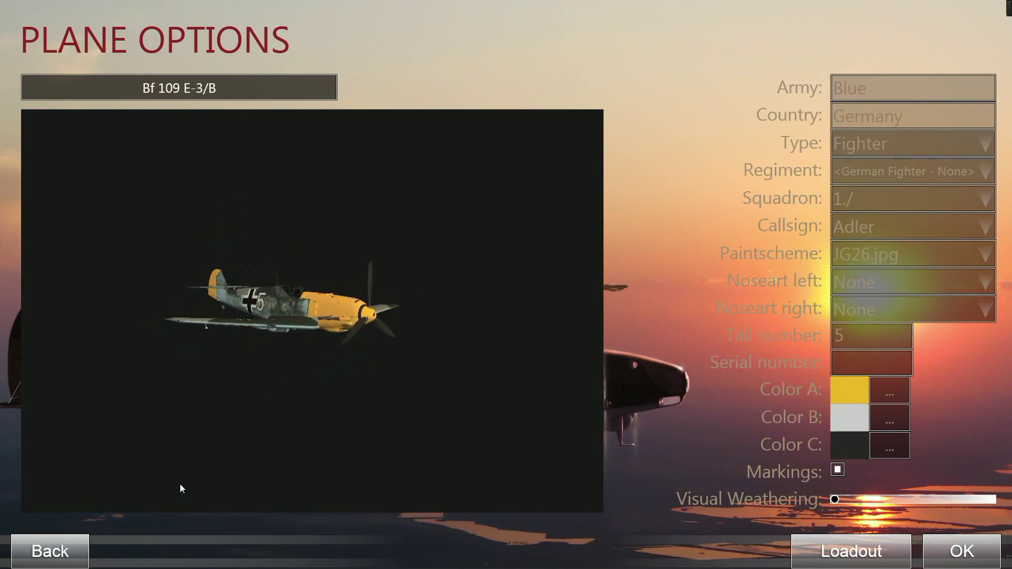
drag(273, 354, 330, 413)
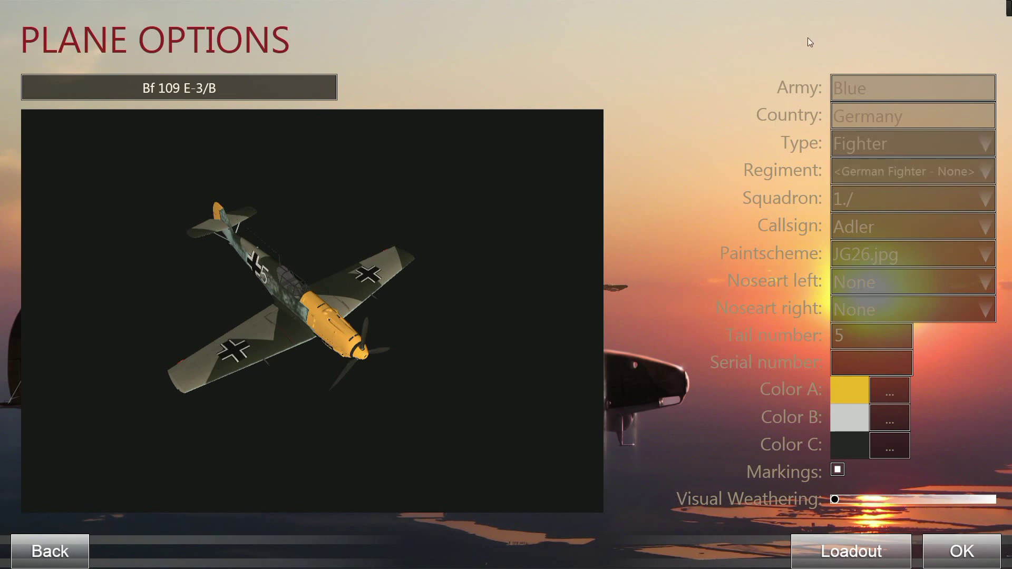
click(853, 143)
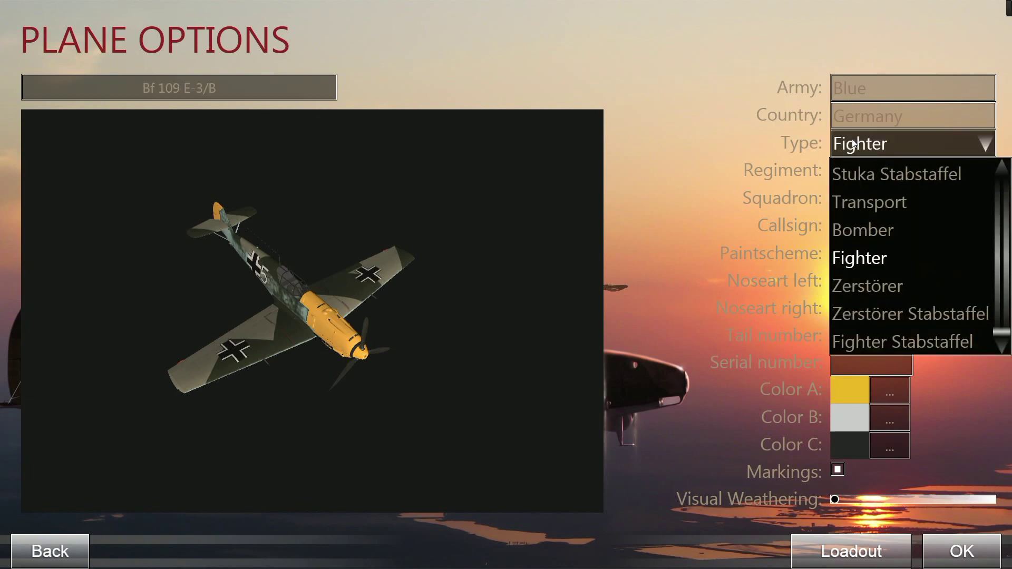
click(854, 144)
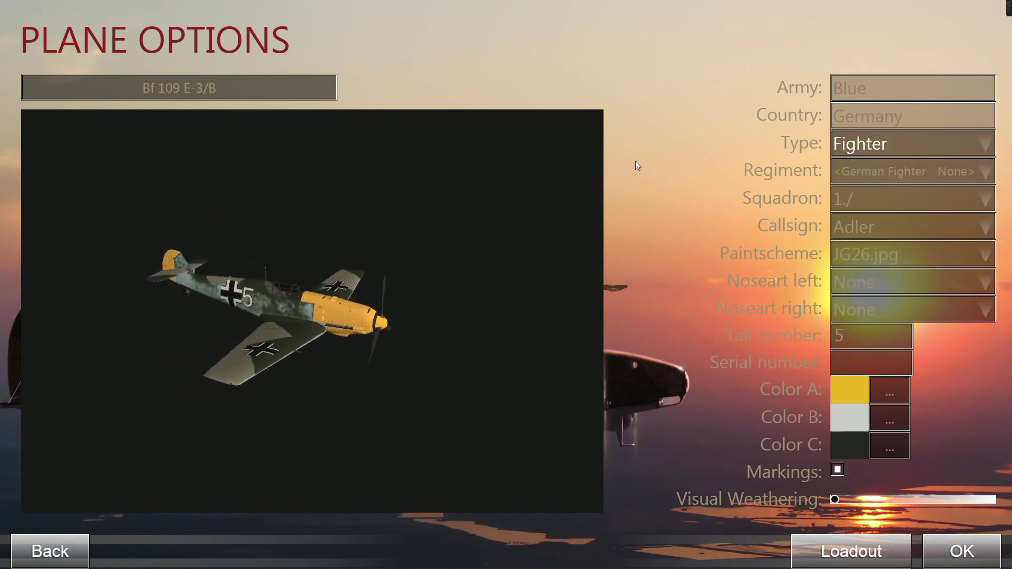
Change the aircraft type to Bomber and back to Fighter under I. (Jagd) Lehrgeschwader 2.
drag(411, 329, 481, 322)
click(859, 142)
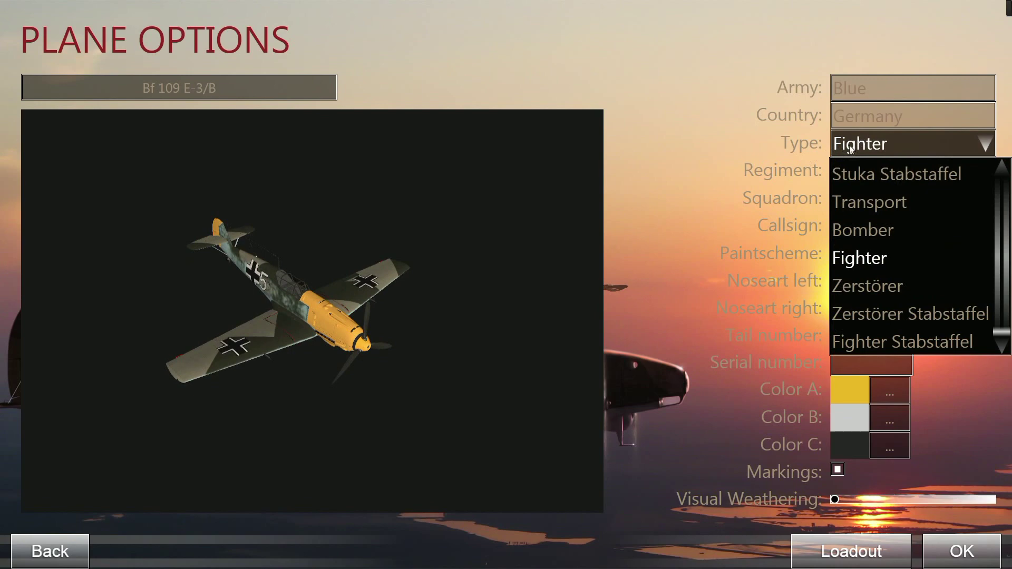
click(854, 236)
click(857, 144)
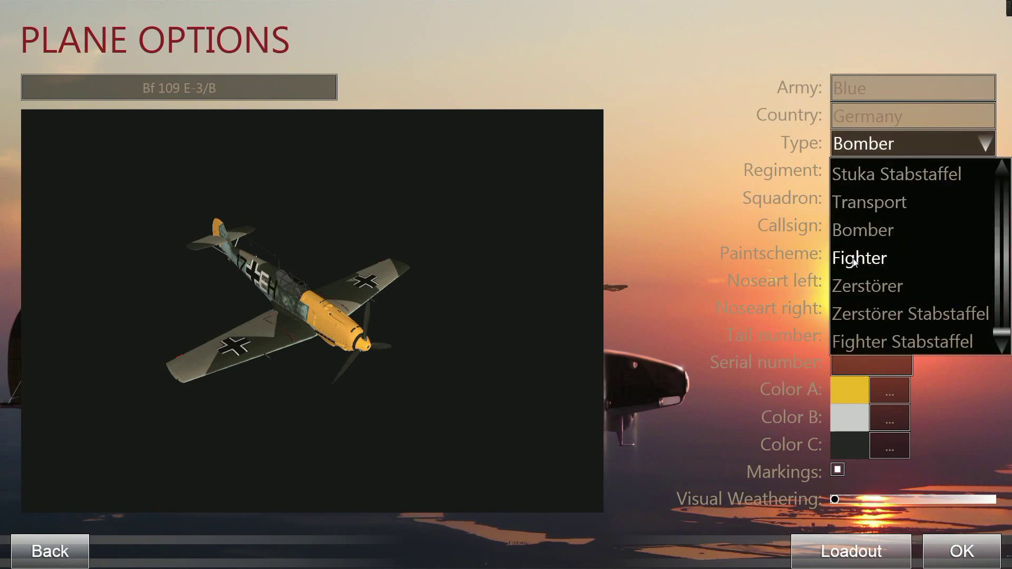
click(854, 258)
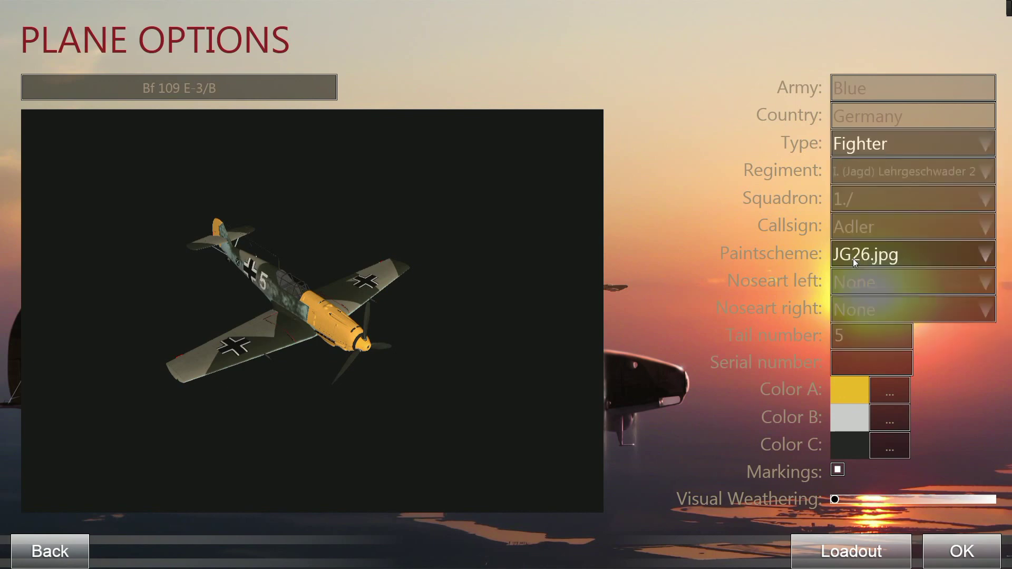
click(852, 162)
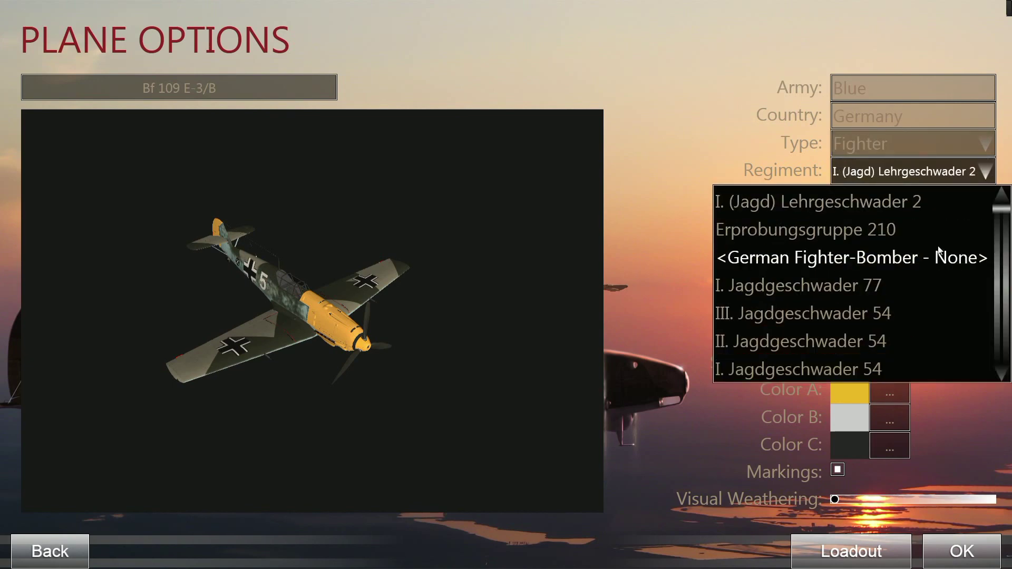
Scroll the regiment list and try III. and then II. Jagdgeschwader 52 as the regiment.
scroll(927, 237, down, 4)
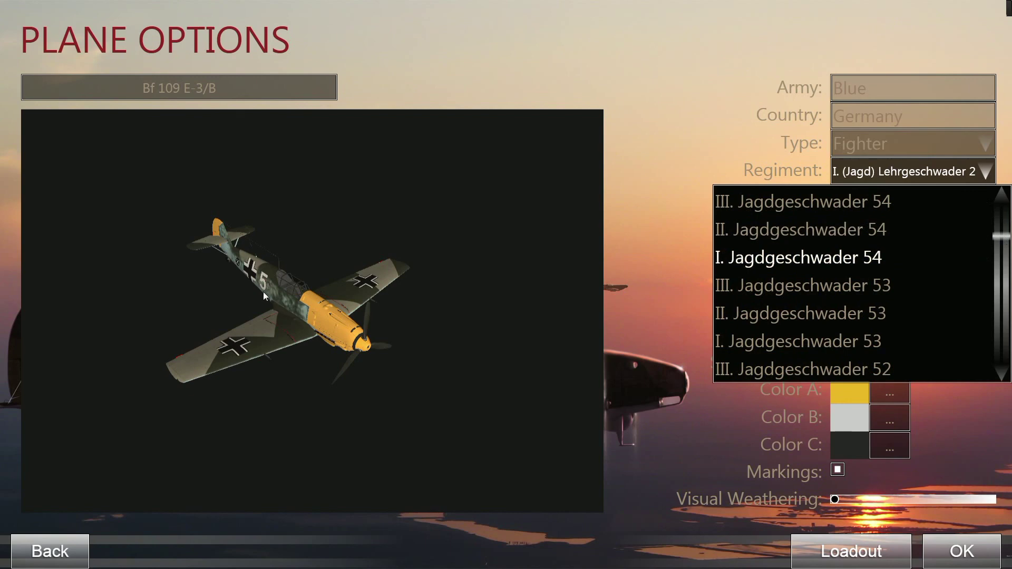
scroll(790, 293, down, 9)
scroll(789, 292, up, 6)
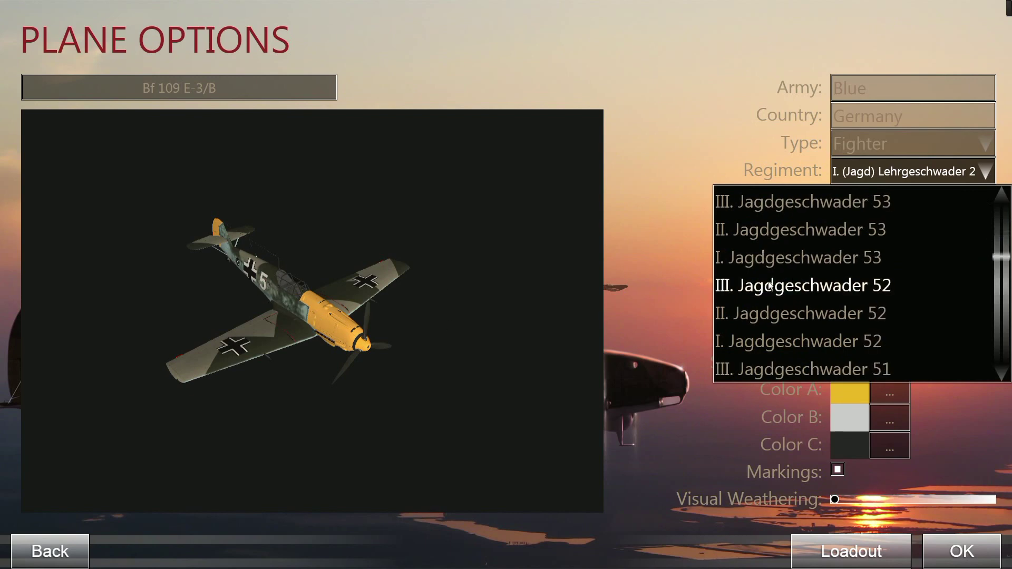
click(750, 290)
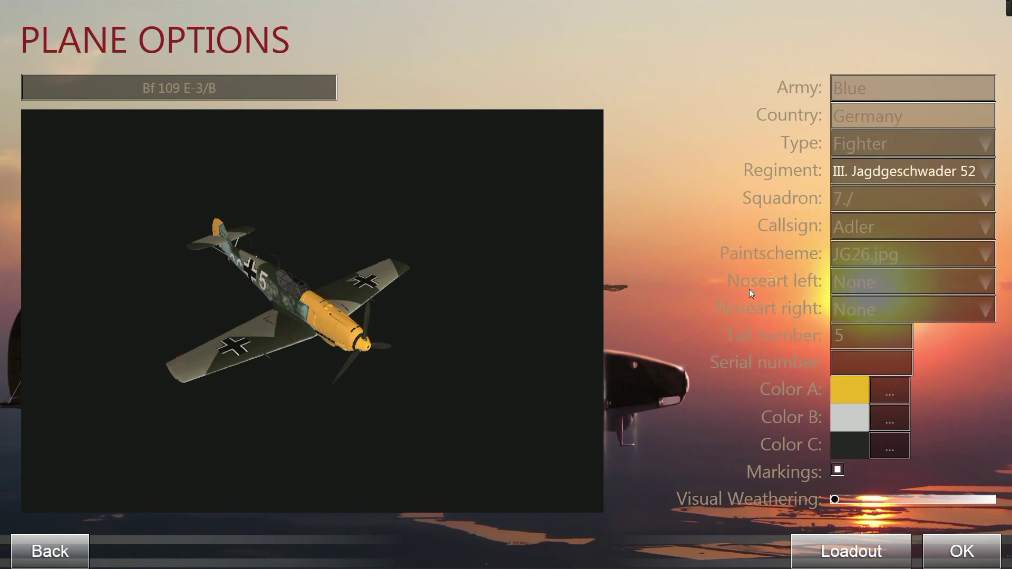
click(843, 168)
click(787, 227)
drag(454, 319, 327, 311)
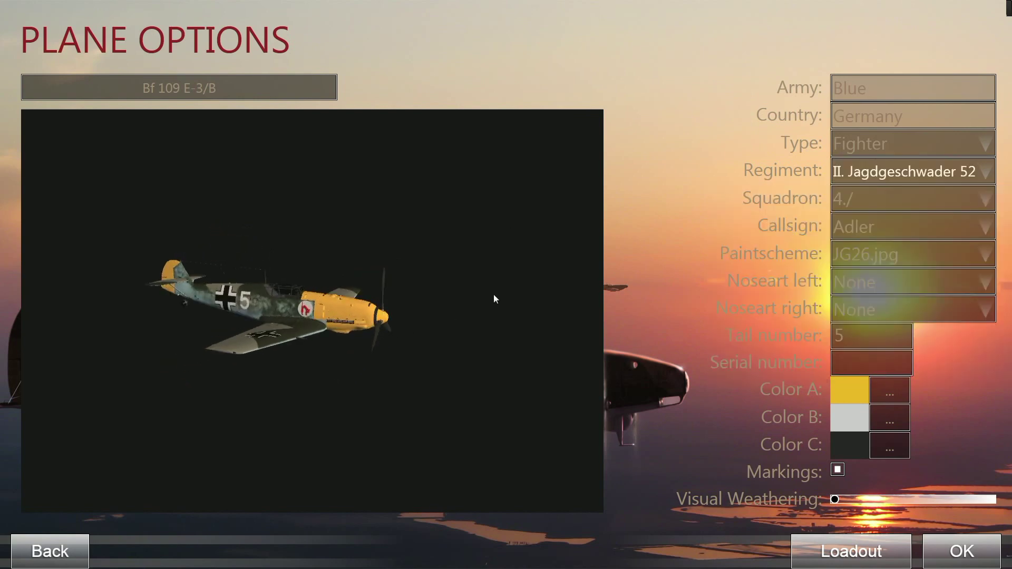
Set the regiment to I. Jagdgeschwader 52, squadron 1./.
click(859, 174)
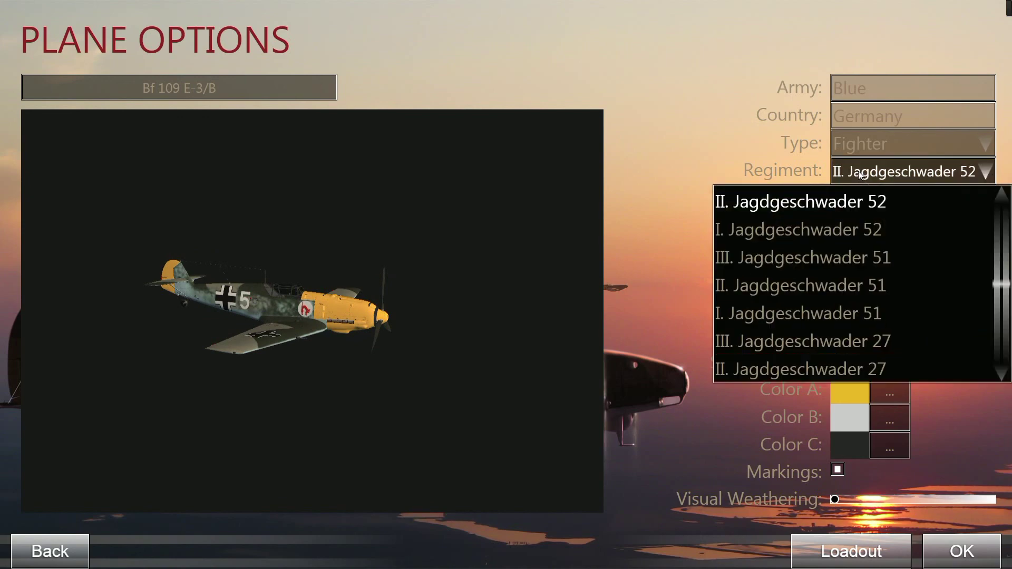
click(761, 232)
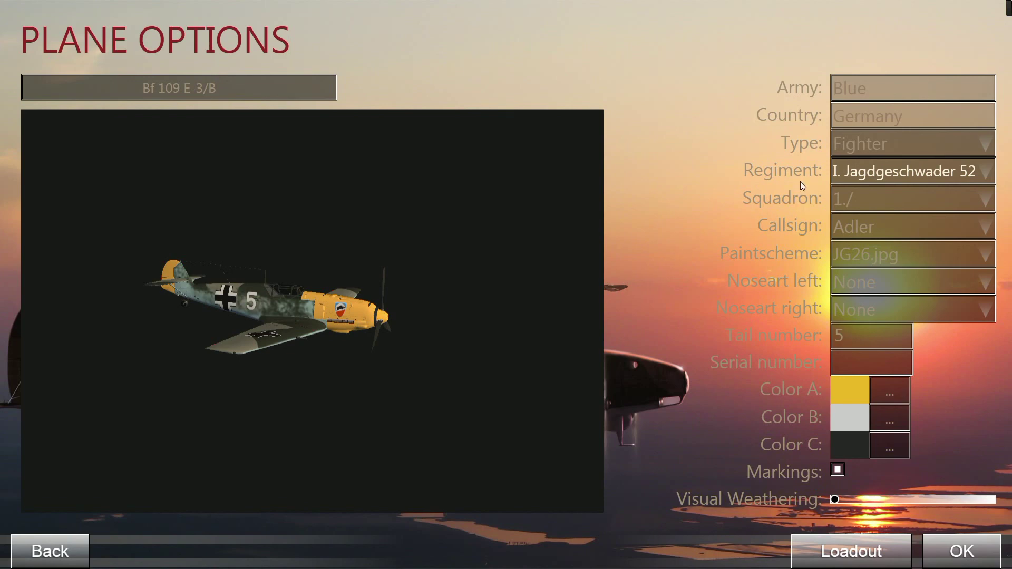
drag(422, 318, 294, 384)
click(843, 199)
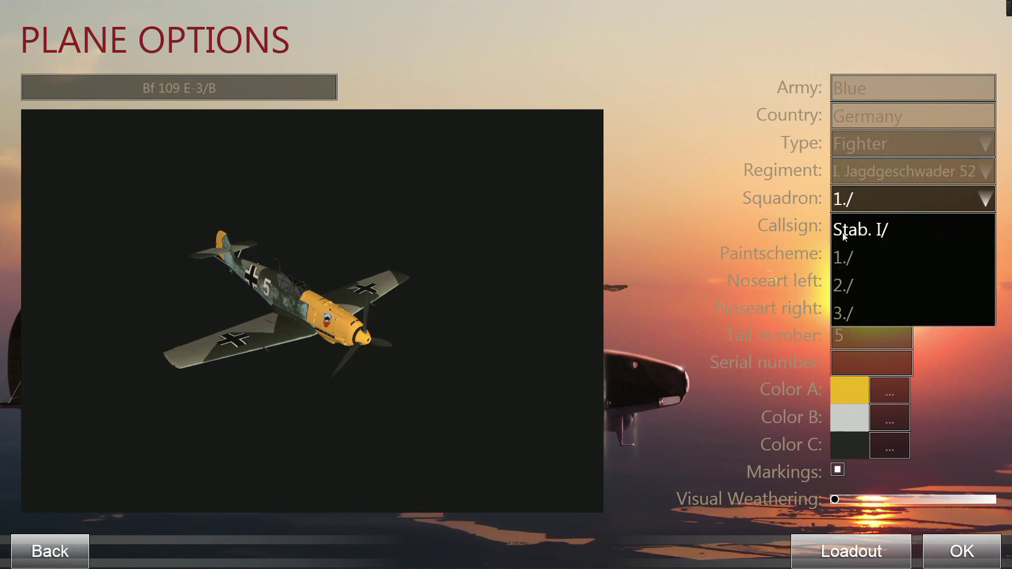
click(843, 260)
click(847, 206)
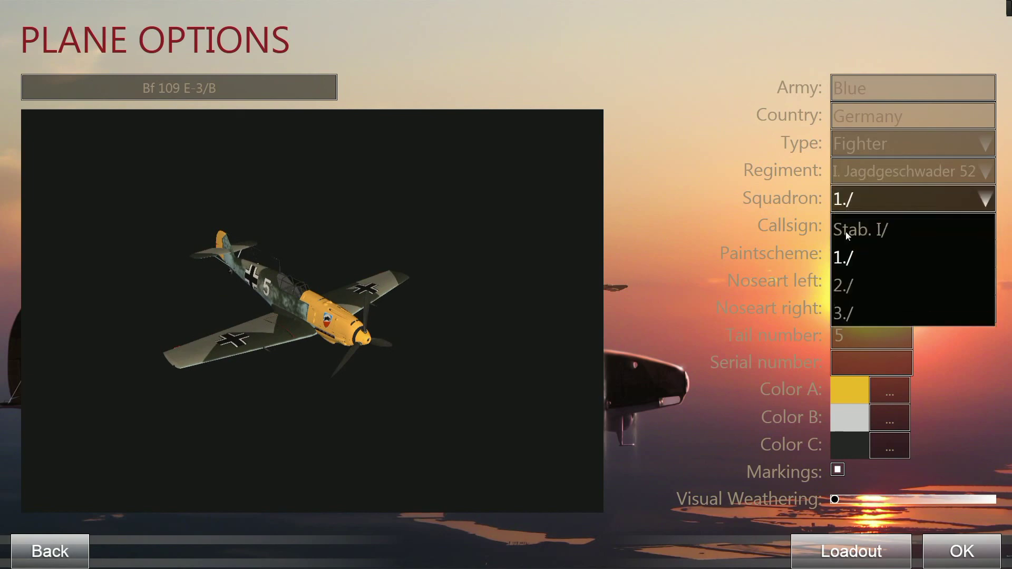
click(842, 287)
click(848, 198)
click(842, 313)
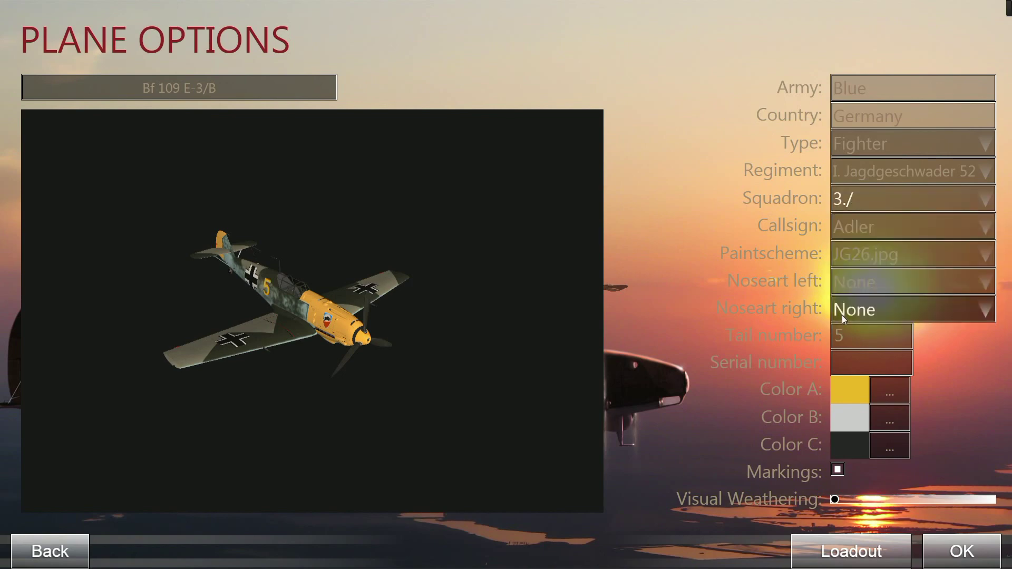
click(845, 197)
click(845, 231)
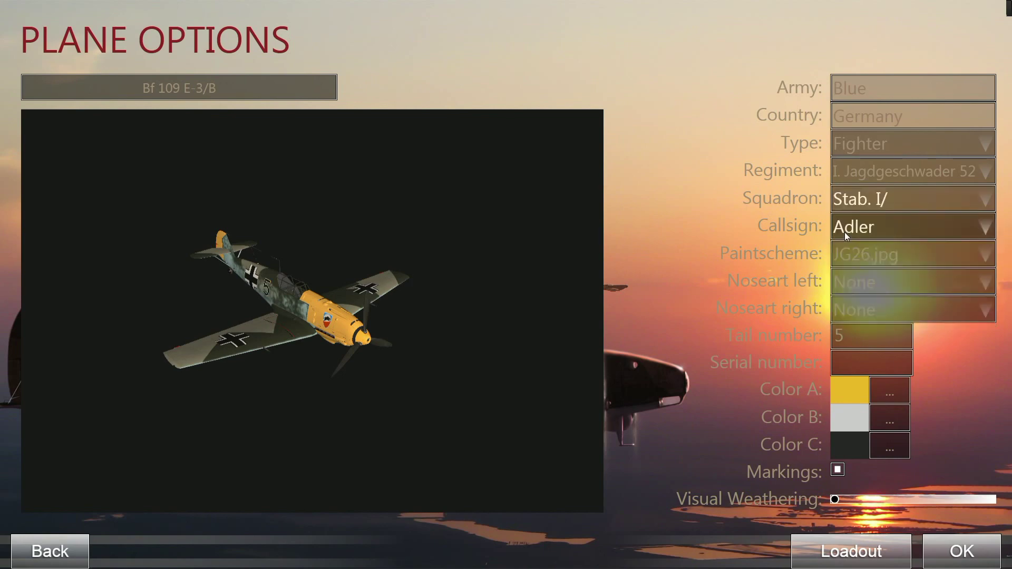
click(845, 203)
click(841, 258)
drag(354, 328, 244, 302)
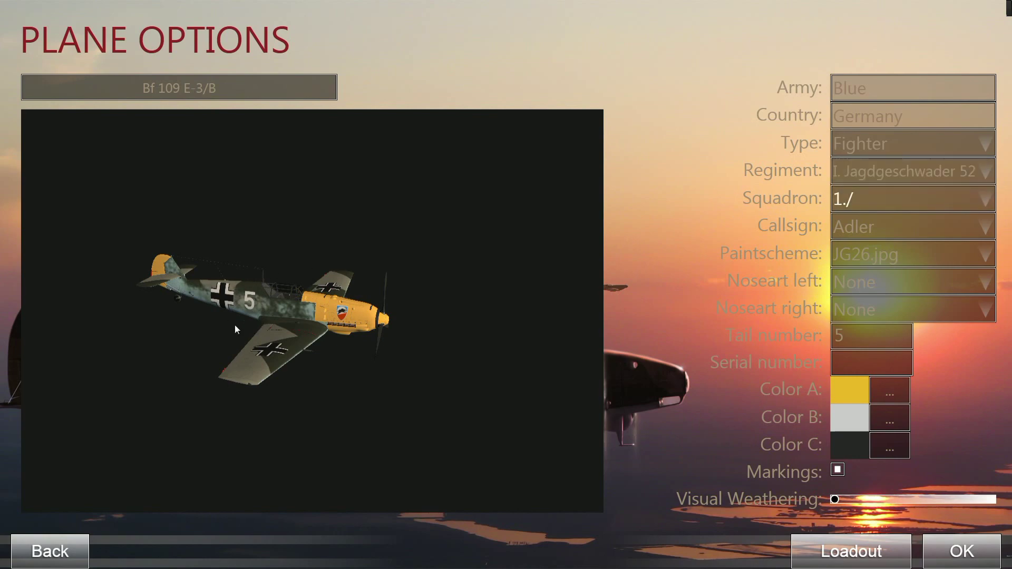
click(848, 200)
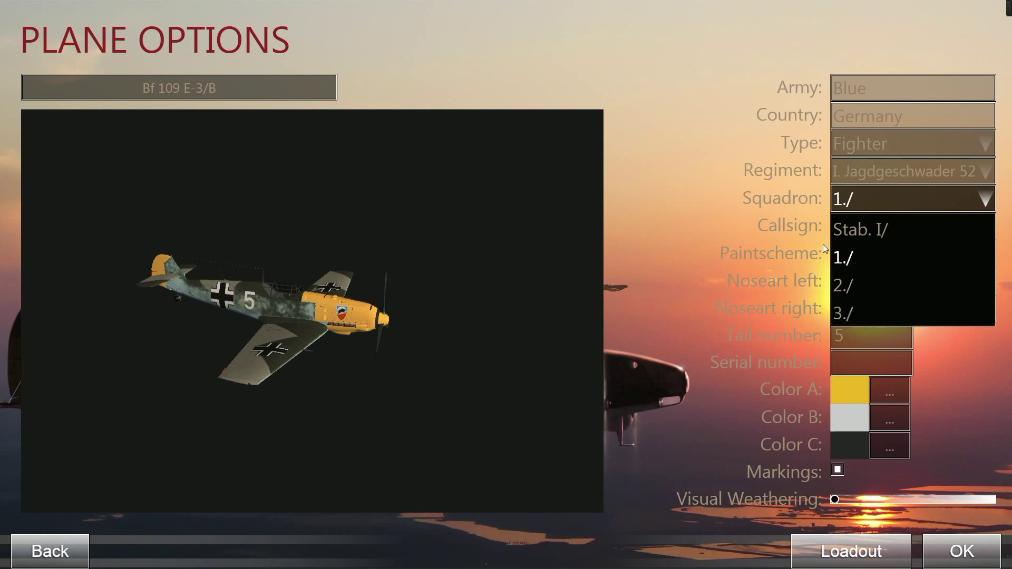
click(685, 199)
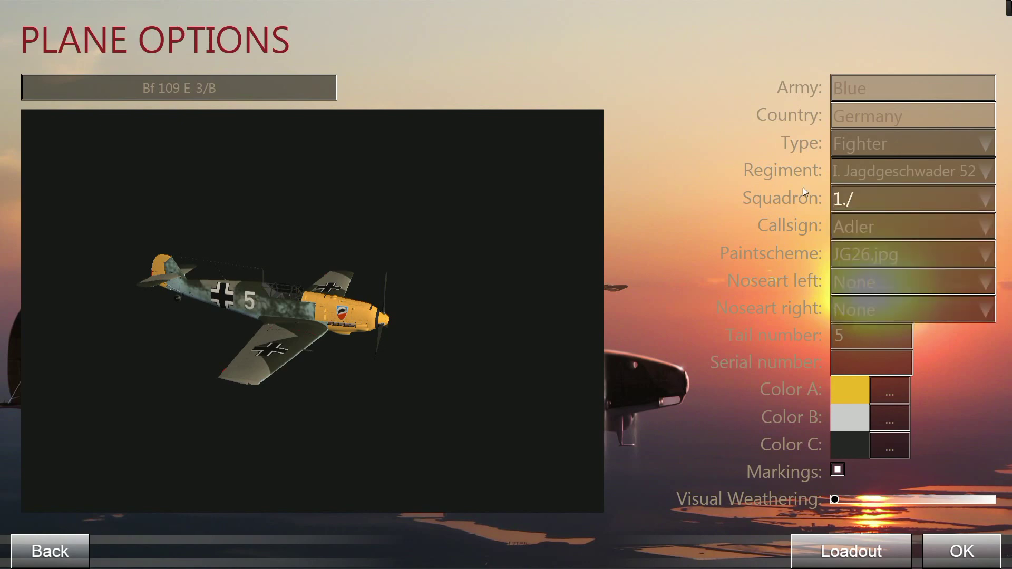
click(869, 254)
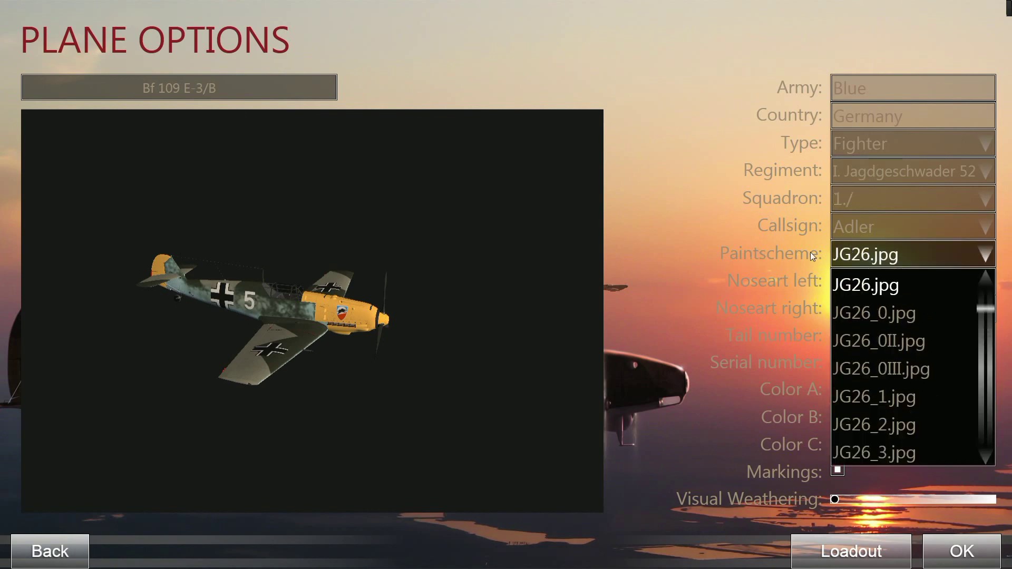
click(873, 256)
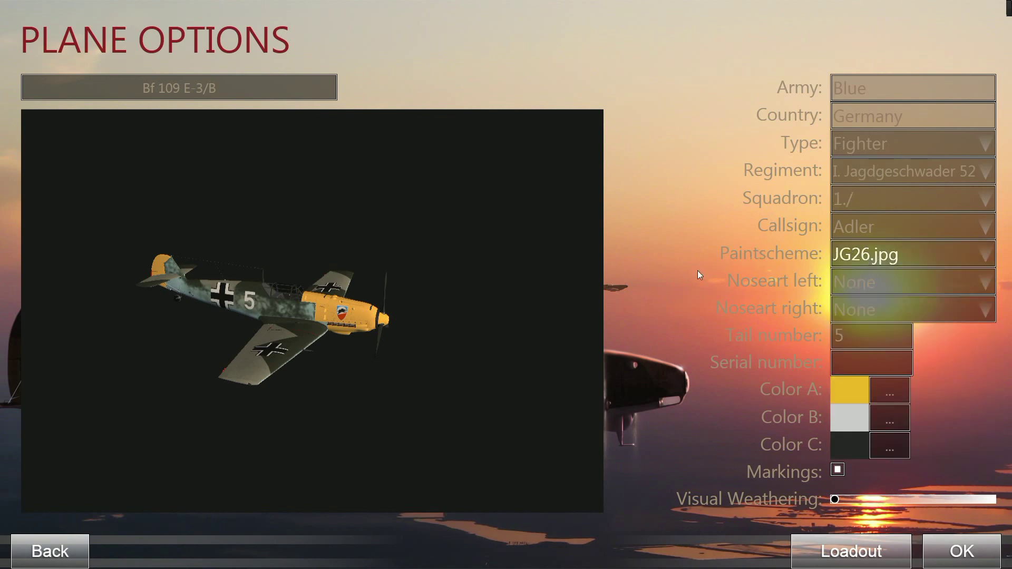
drag(310, 349, 212, 403)
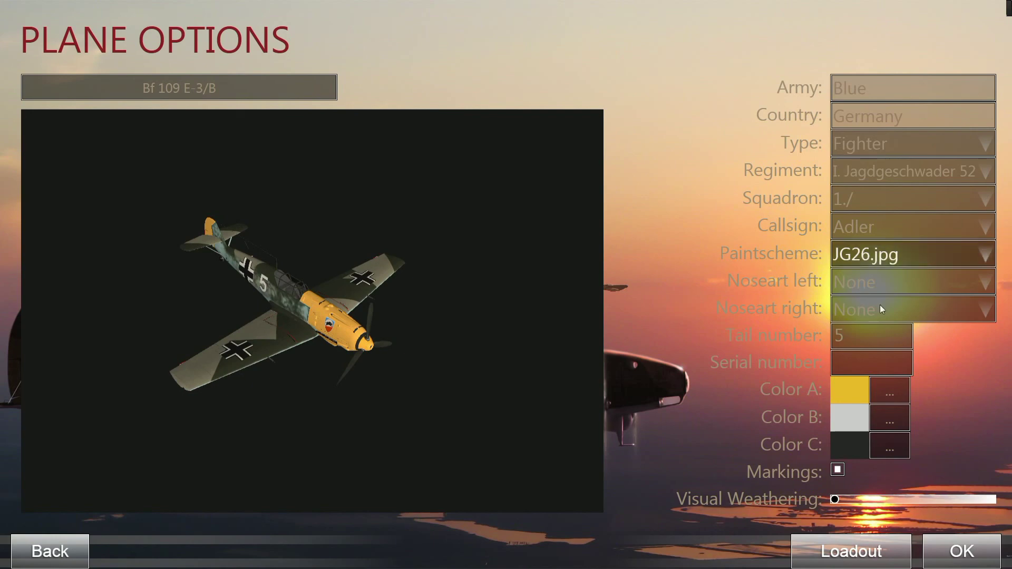
click(859, 336)
click(856, 226)
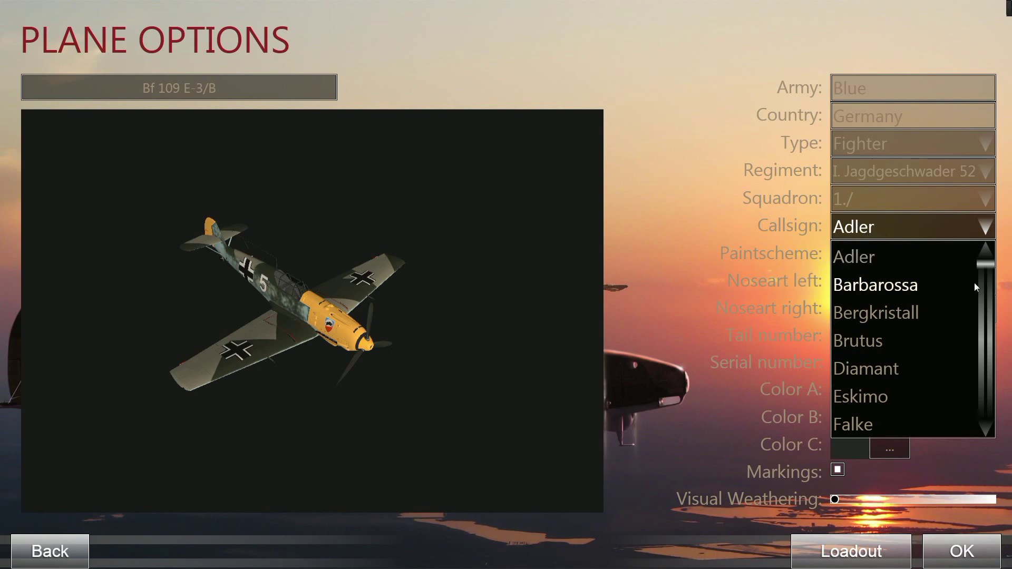
scroll(978, 292, down, 3)
scroll(985, 253, up, 3)
click(857, 227)
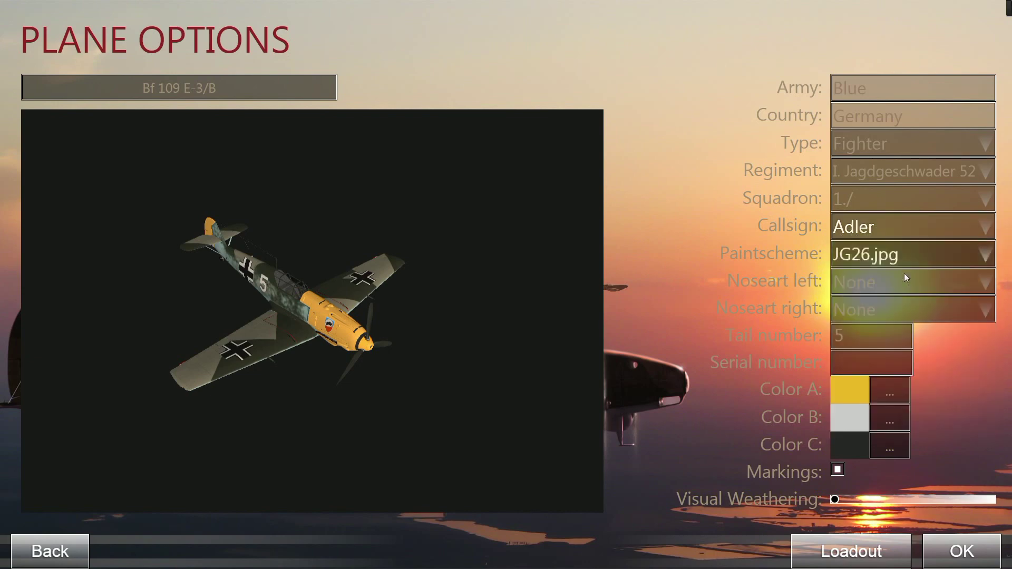
click(877, 279)
click(863, 310)
click(848, 340)
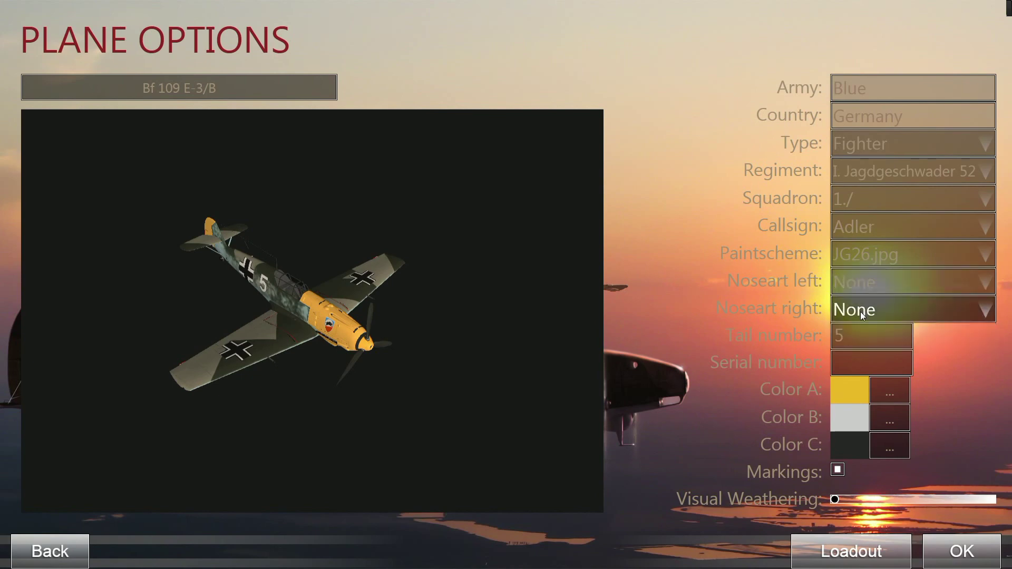
Edit the tail number, trying 3 and 8 before settling back on 5.
click(846, 340)
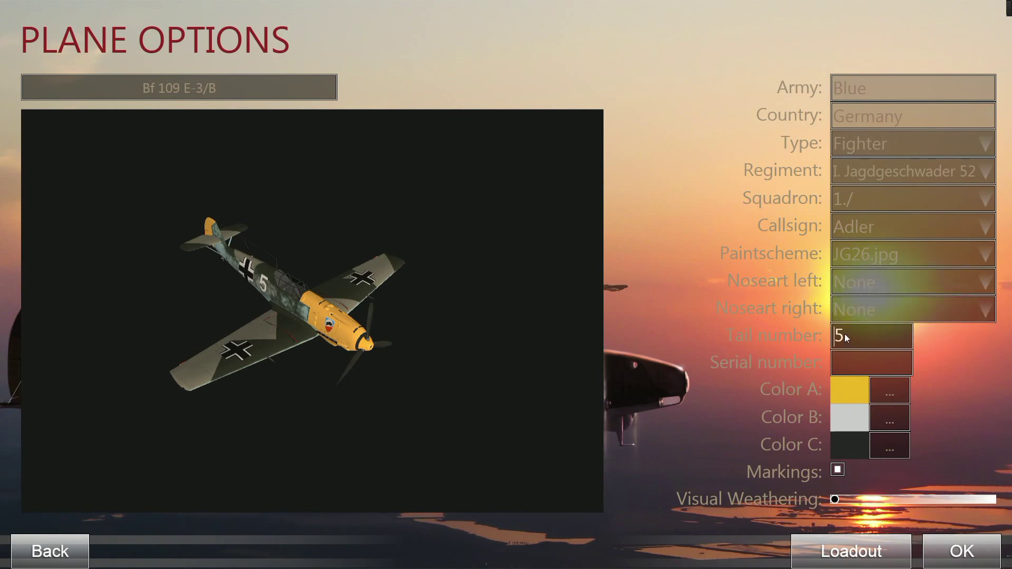
key(BackSpace)
text(3)
key(BackSpace)
text(5)
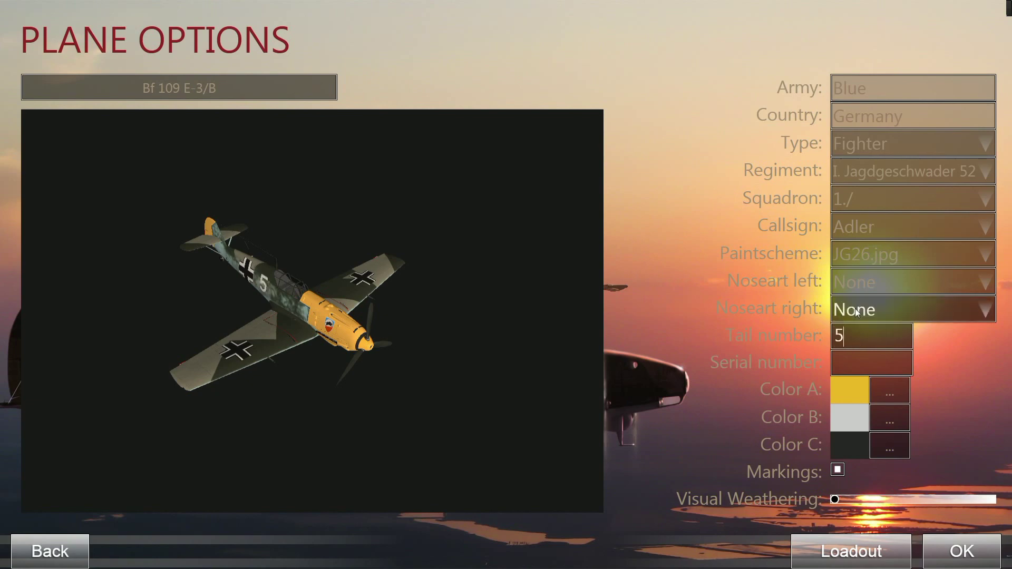
key(BackSpace)
text(8)
key(BackSpace)
text(5)
Set the regiment to <German Fighter - None>.
click(855, 177)
scroll(826, 289, down, 5)
click(783, 367)
drag(388, 322, 340, 349)
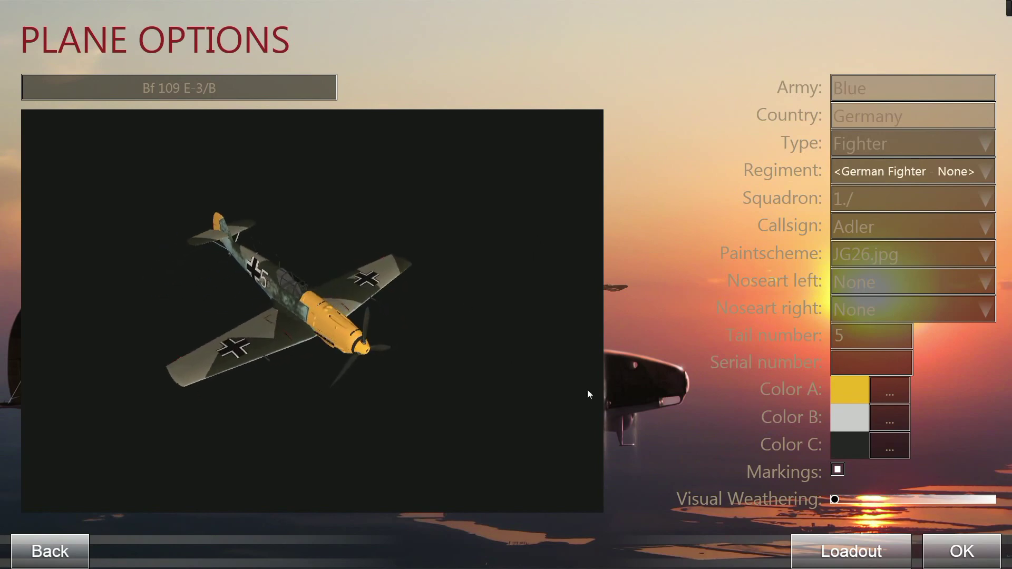
drag(826, 500, 991, 499)
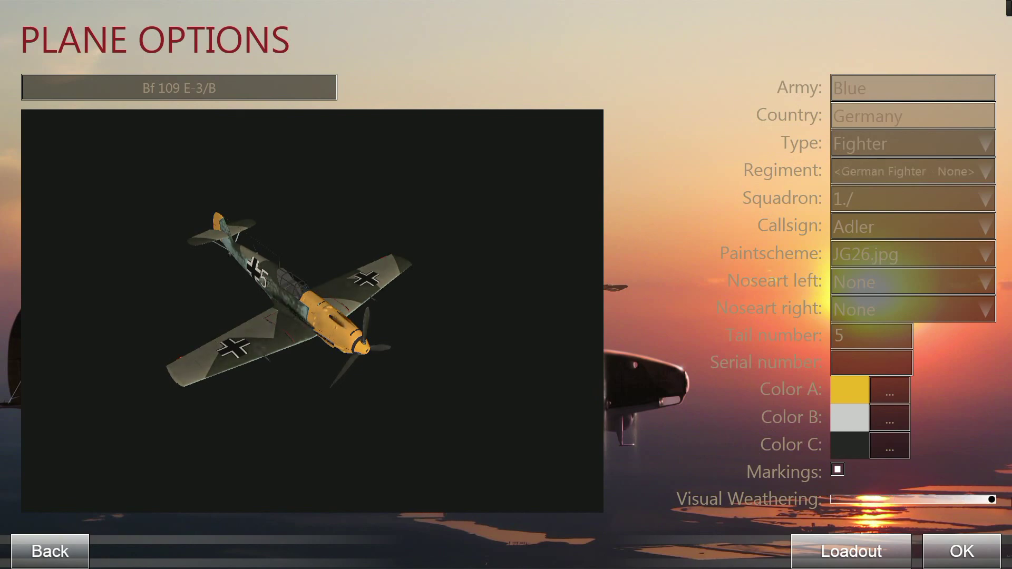
click(834, 500)
drag(835, 501, 813, 501)
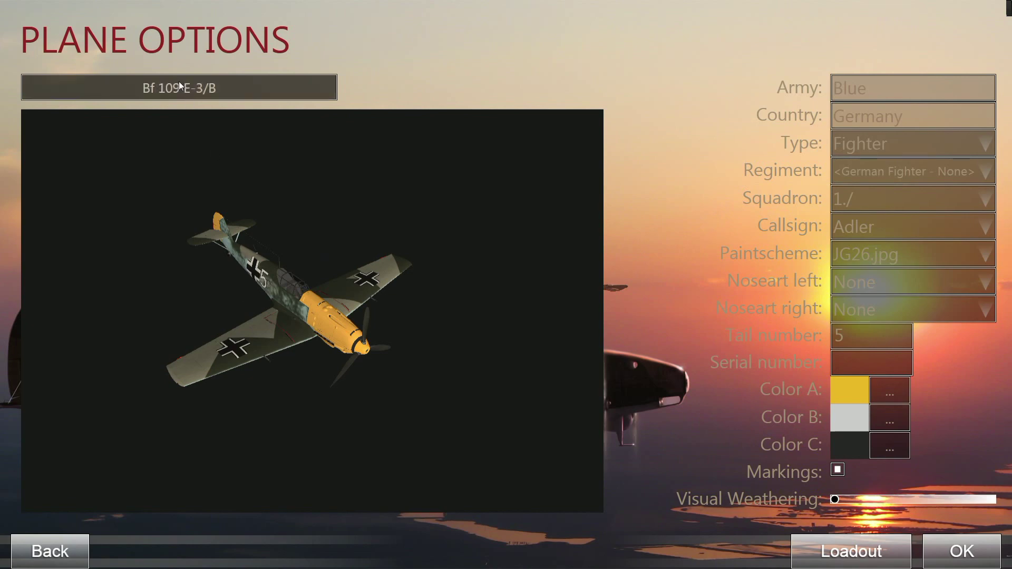
drag(338, 325, 330, 342)
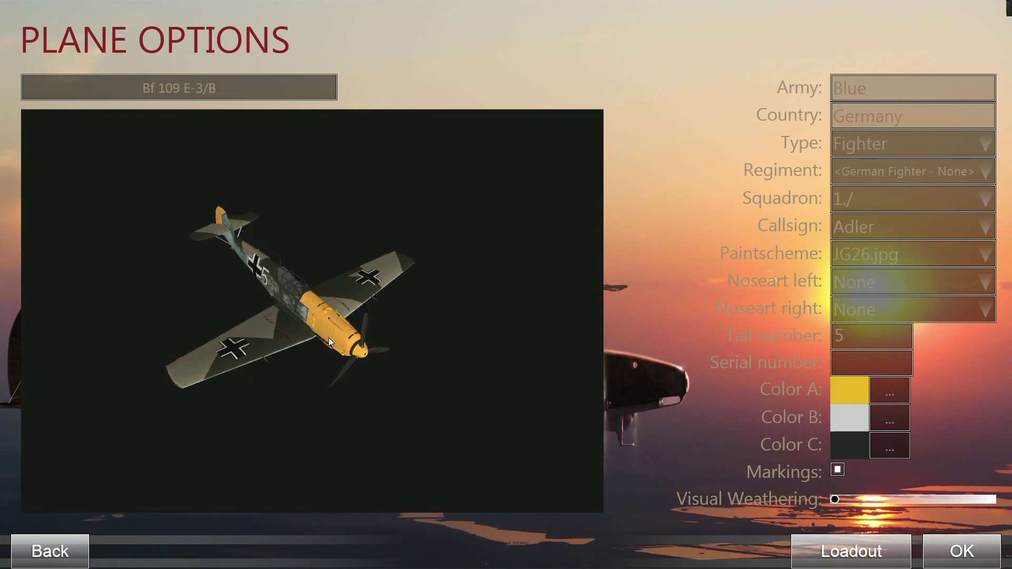
Open the loadout options, leaving the Bomb Rack set to Empty.
click(843, 553)
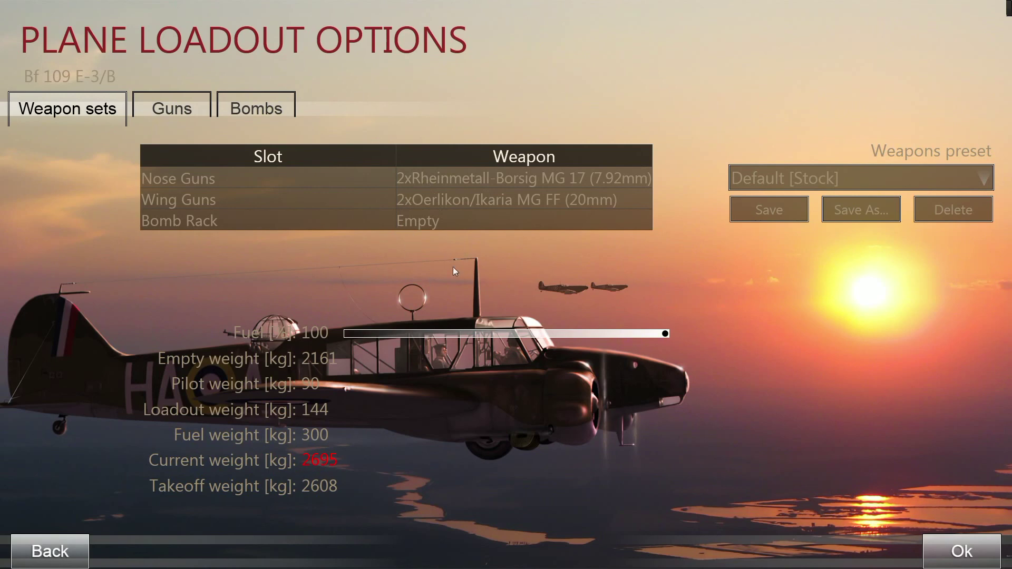
click(438, 227)
click(495, 223)
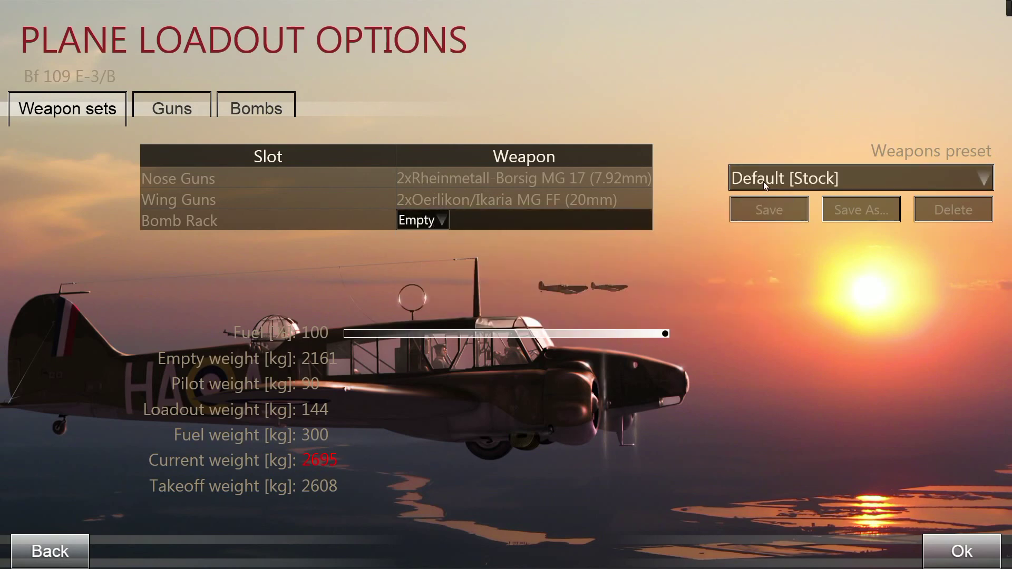
Start saving a new preset with Save As... and delete the suggested name Default.
click(753, 210)
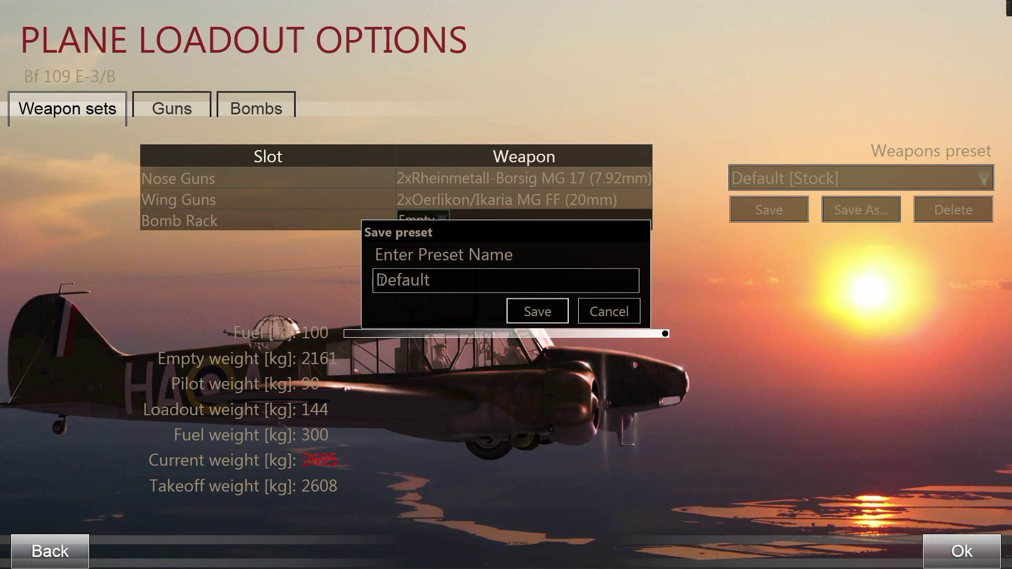
drag(380, 280, 466, 283)
key(BackSpace)
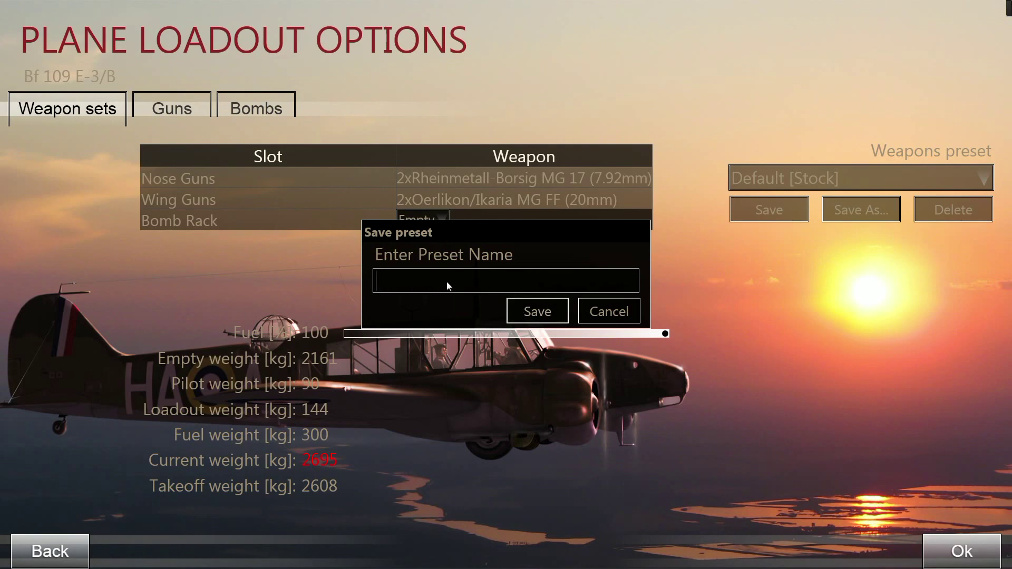